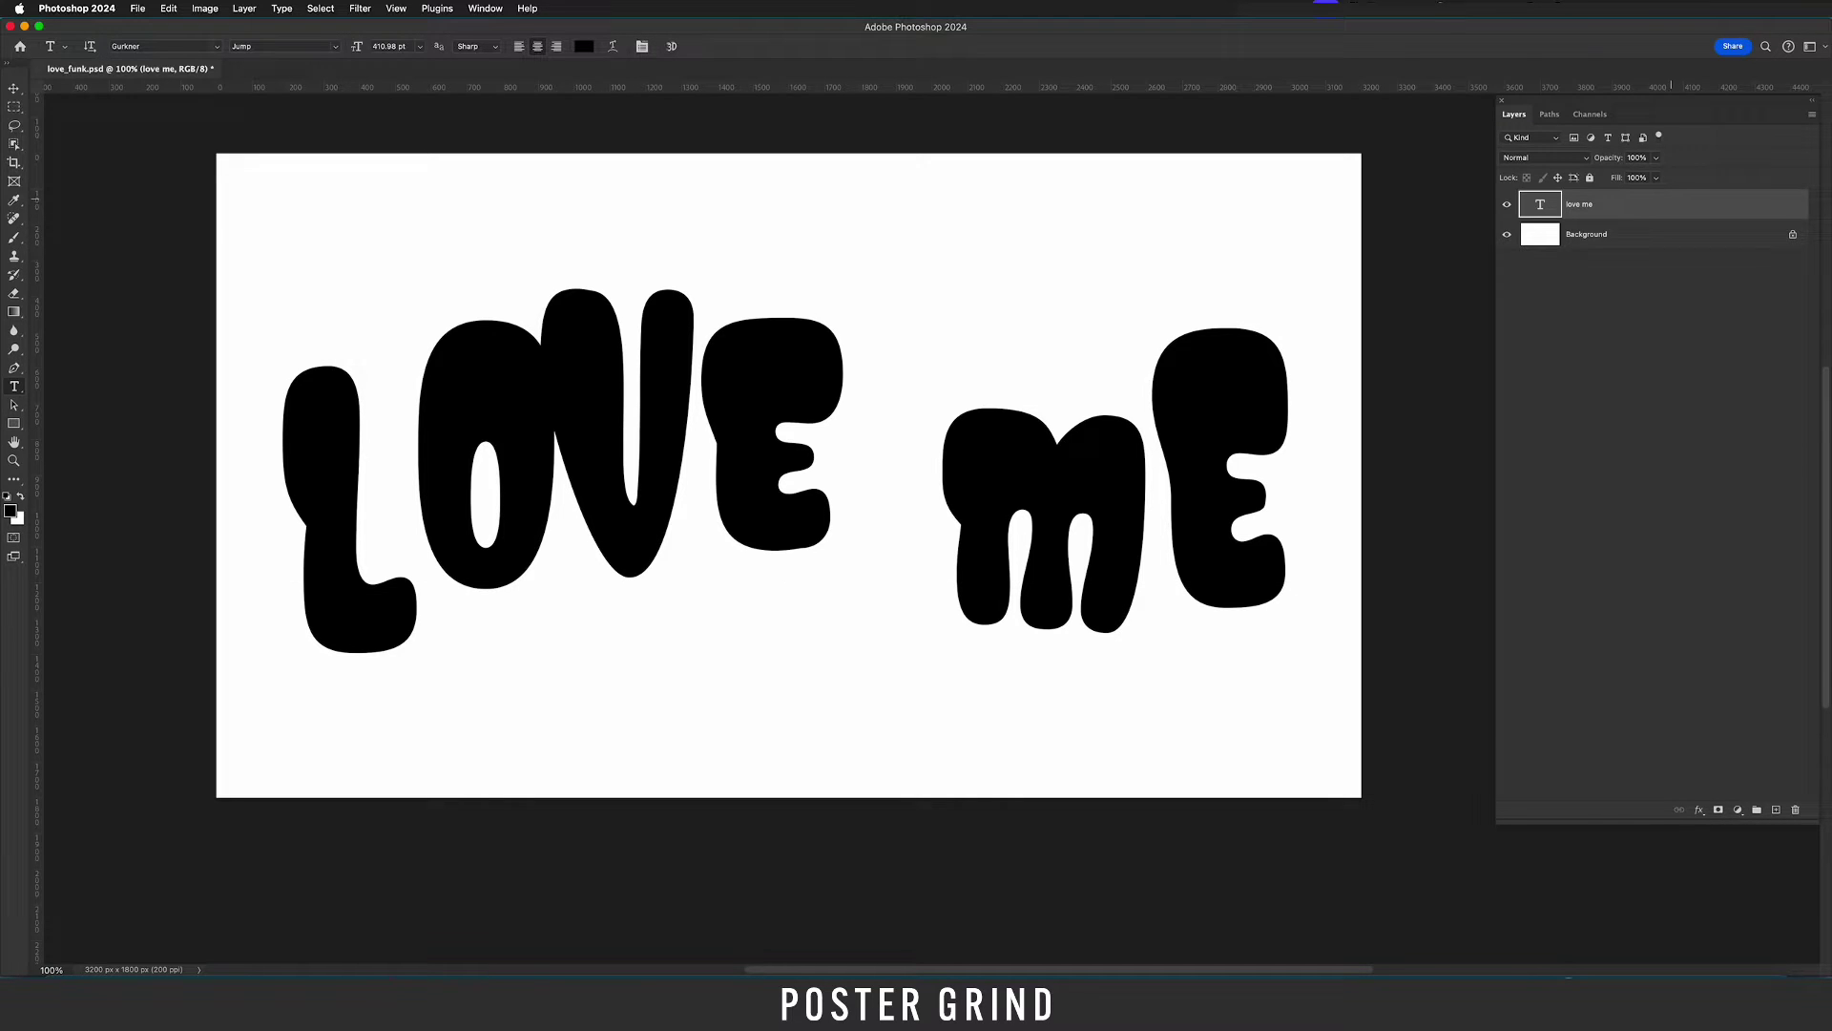
Open Photoshop's File menu for the LOVE ME lettering document.
{"action": "left_click", "coordinate": [137, 8]}
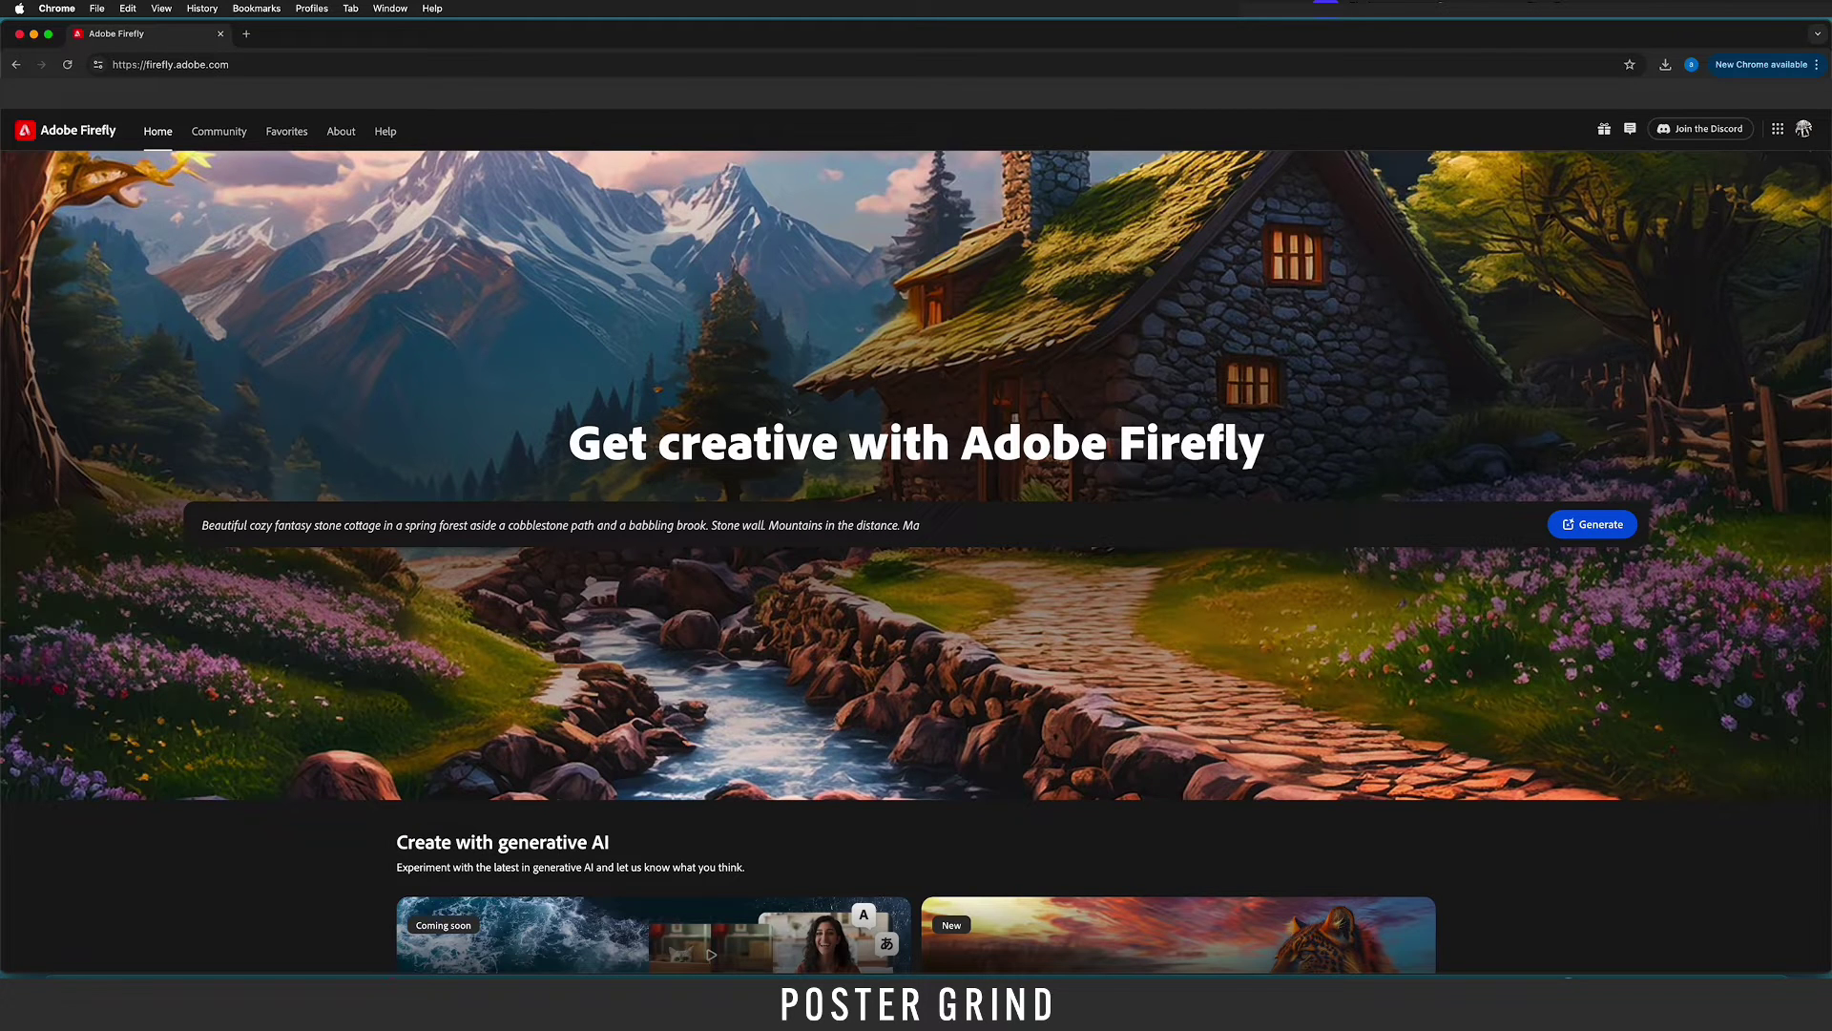
Generate Text to image results in Firefly for the prompt 'bubble'.
{"action": "scroll", "coordinate": [916, 544], "scroll_direction": "down", "scroll_amount": 2}
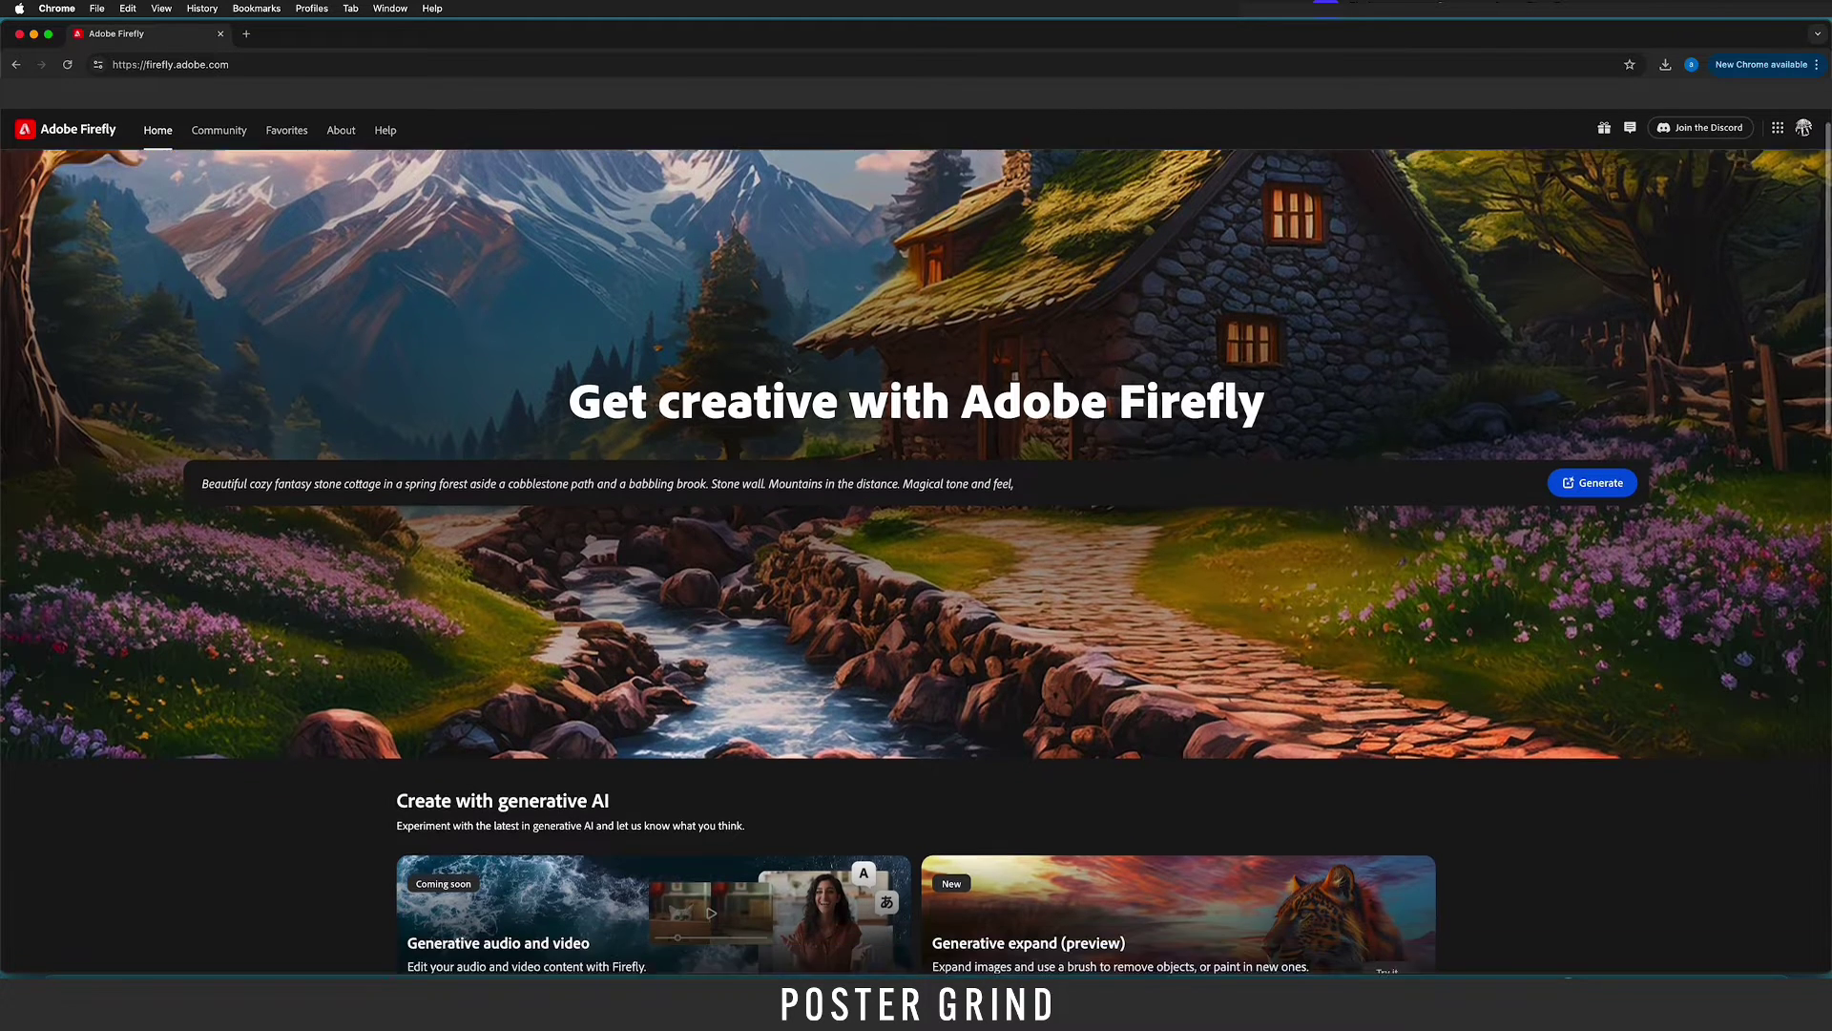
{"action": "scroll", "coordinate": [916, 544], "scroll_direction": "down", "scroll_amount": 5}
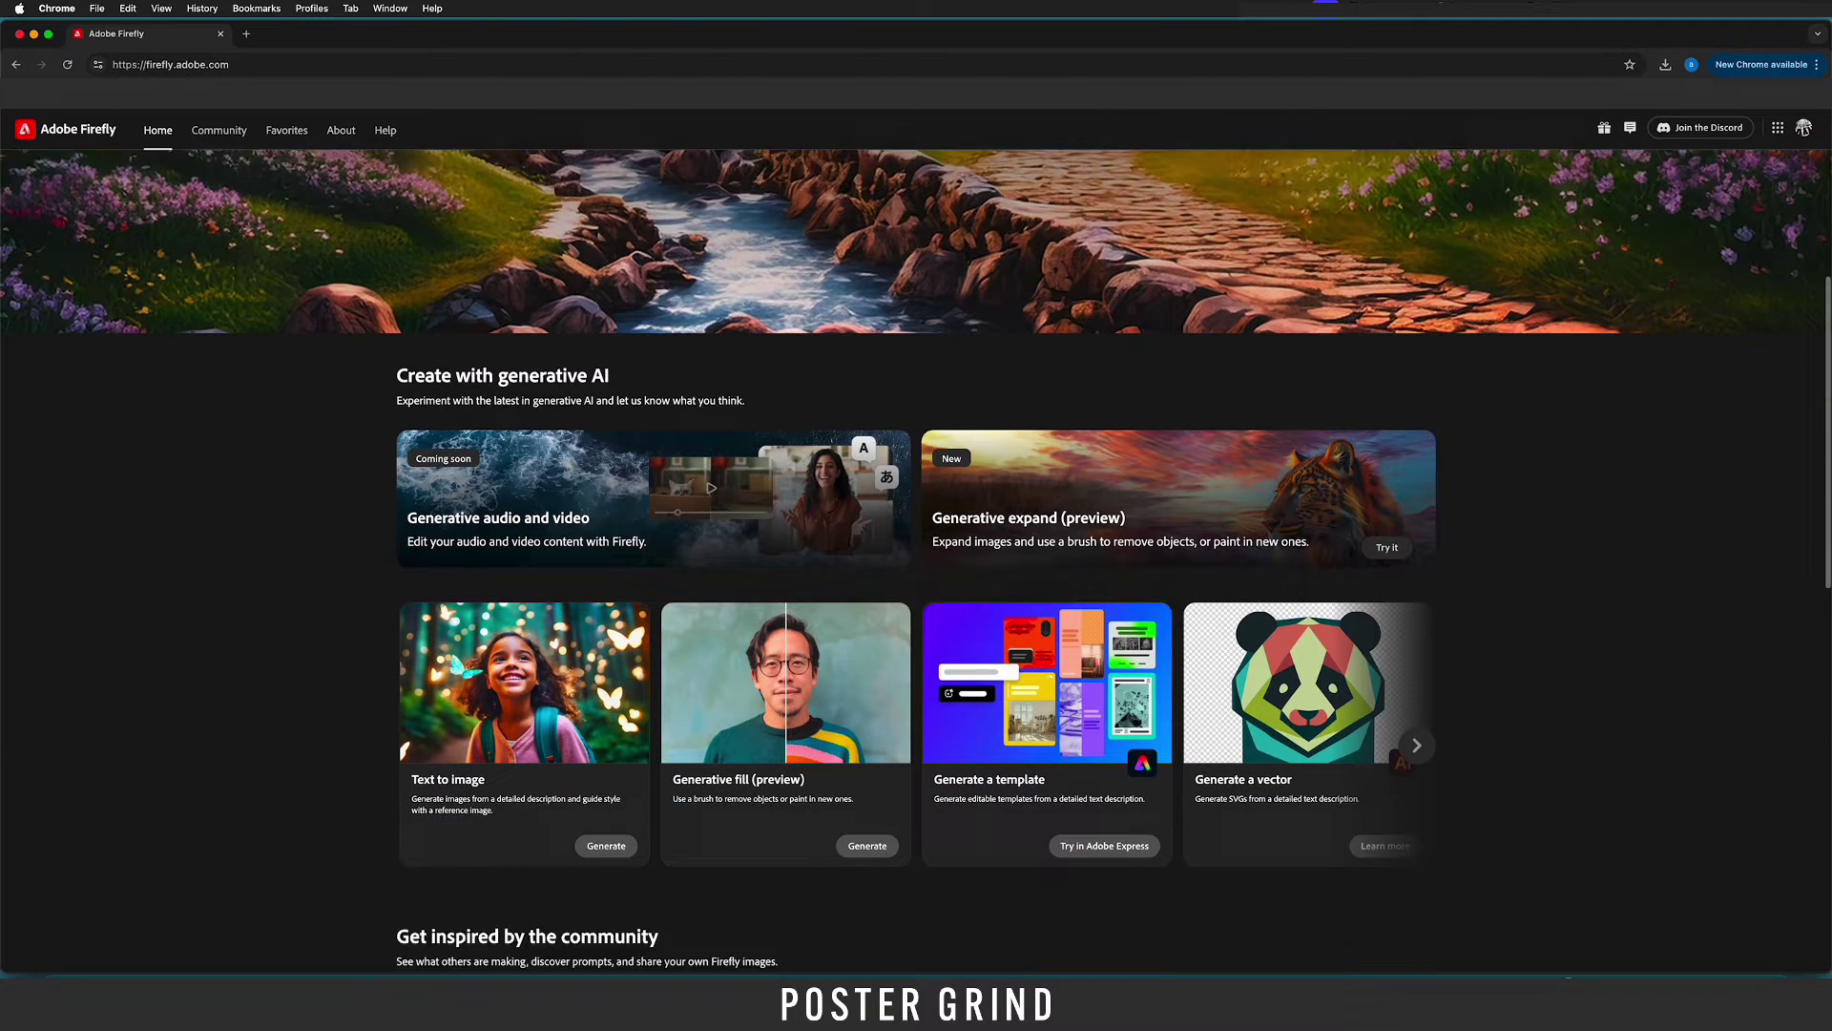
{"action": "scroll", "coordinate": [525, 620], "scroll_direction": "down", "scroll_amount": 1}
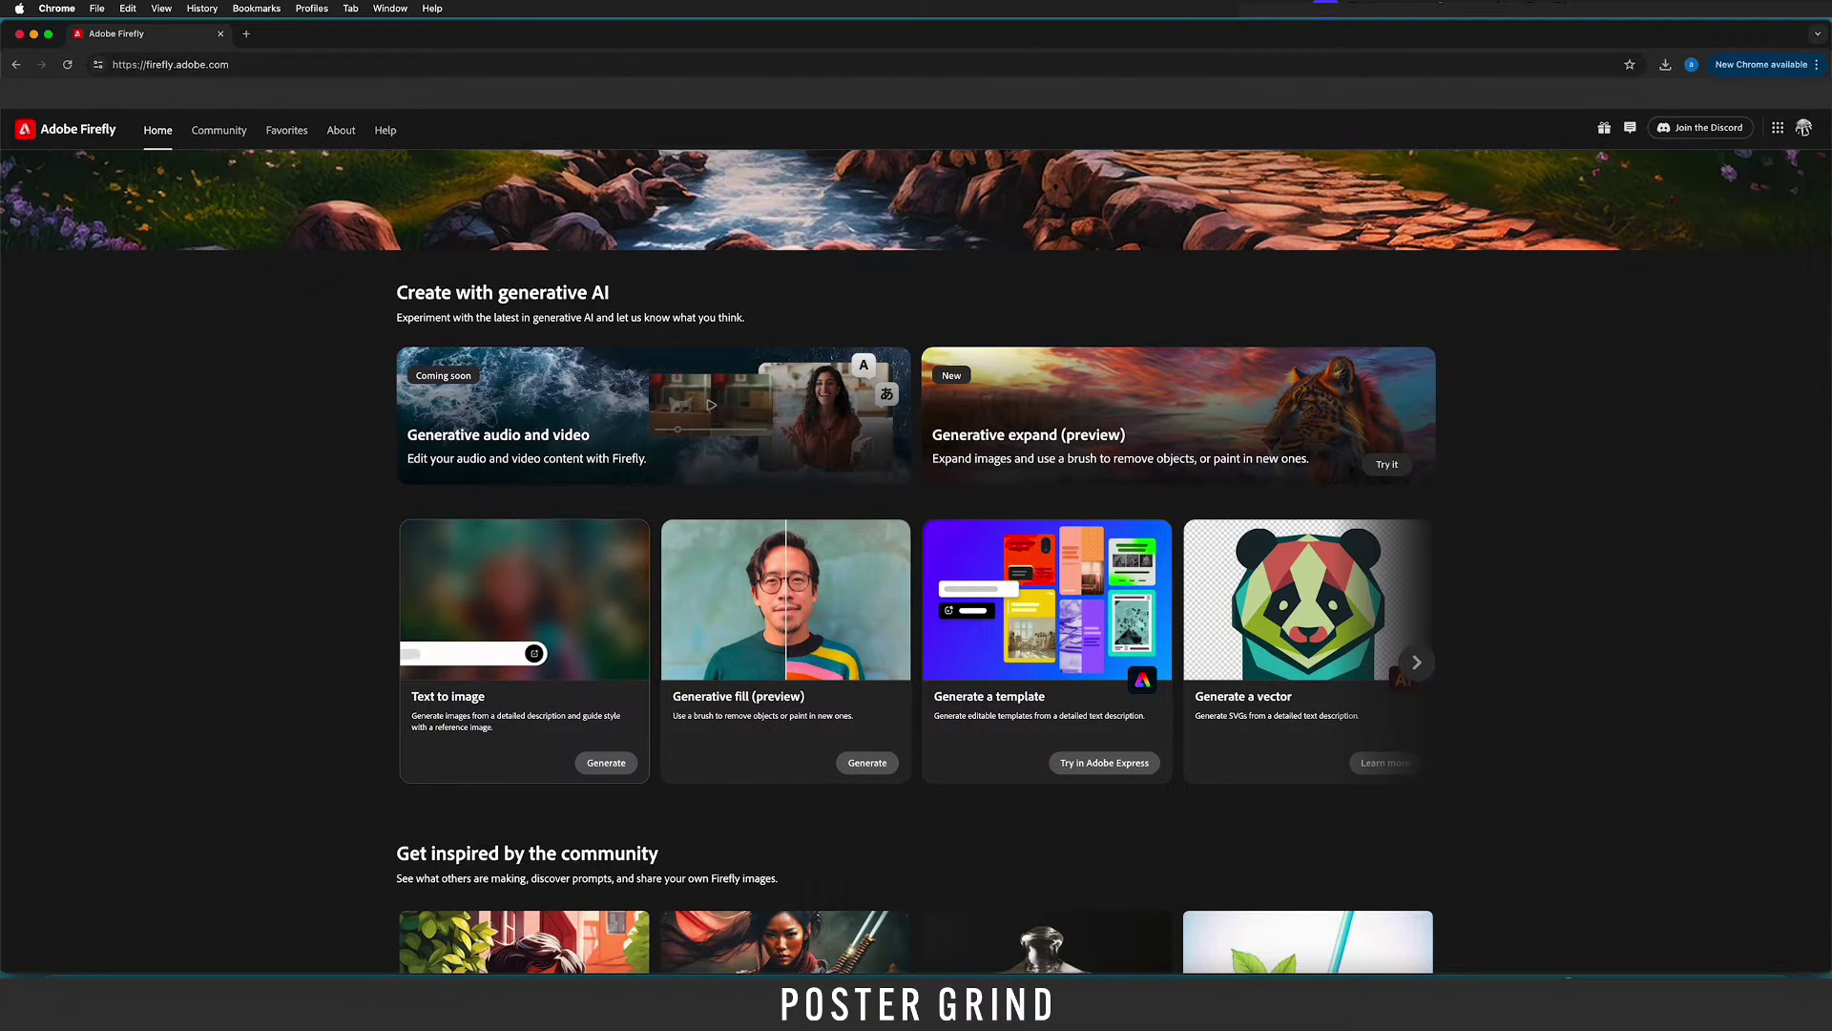
{"action": "left_click", "coordinate": [525, 620]}
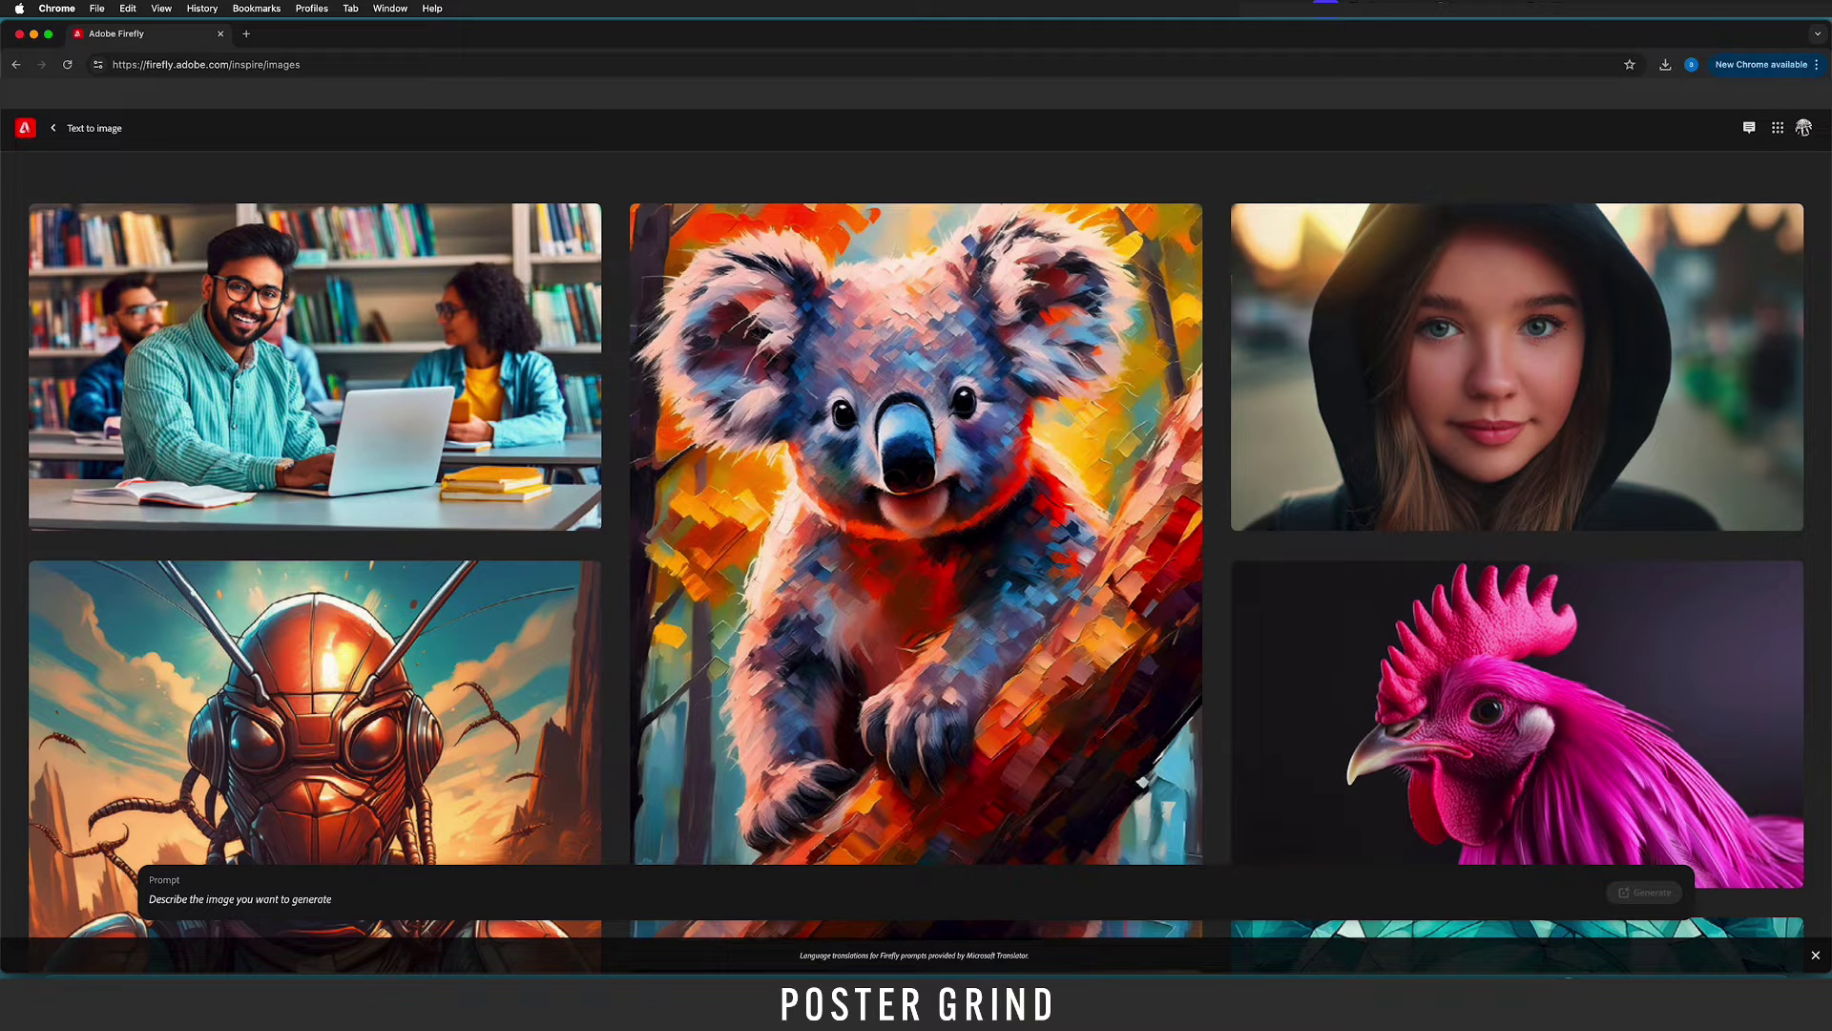
{"action": "type", "text": "bubble"}
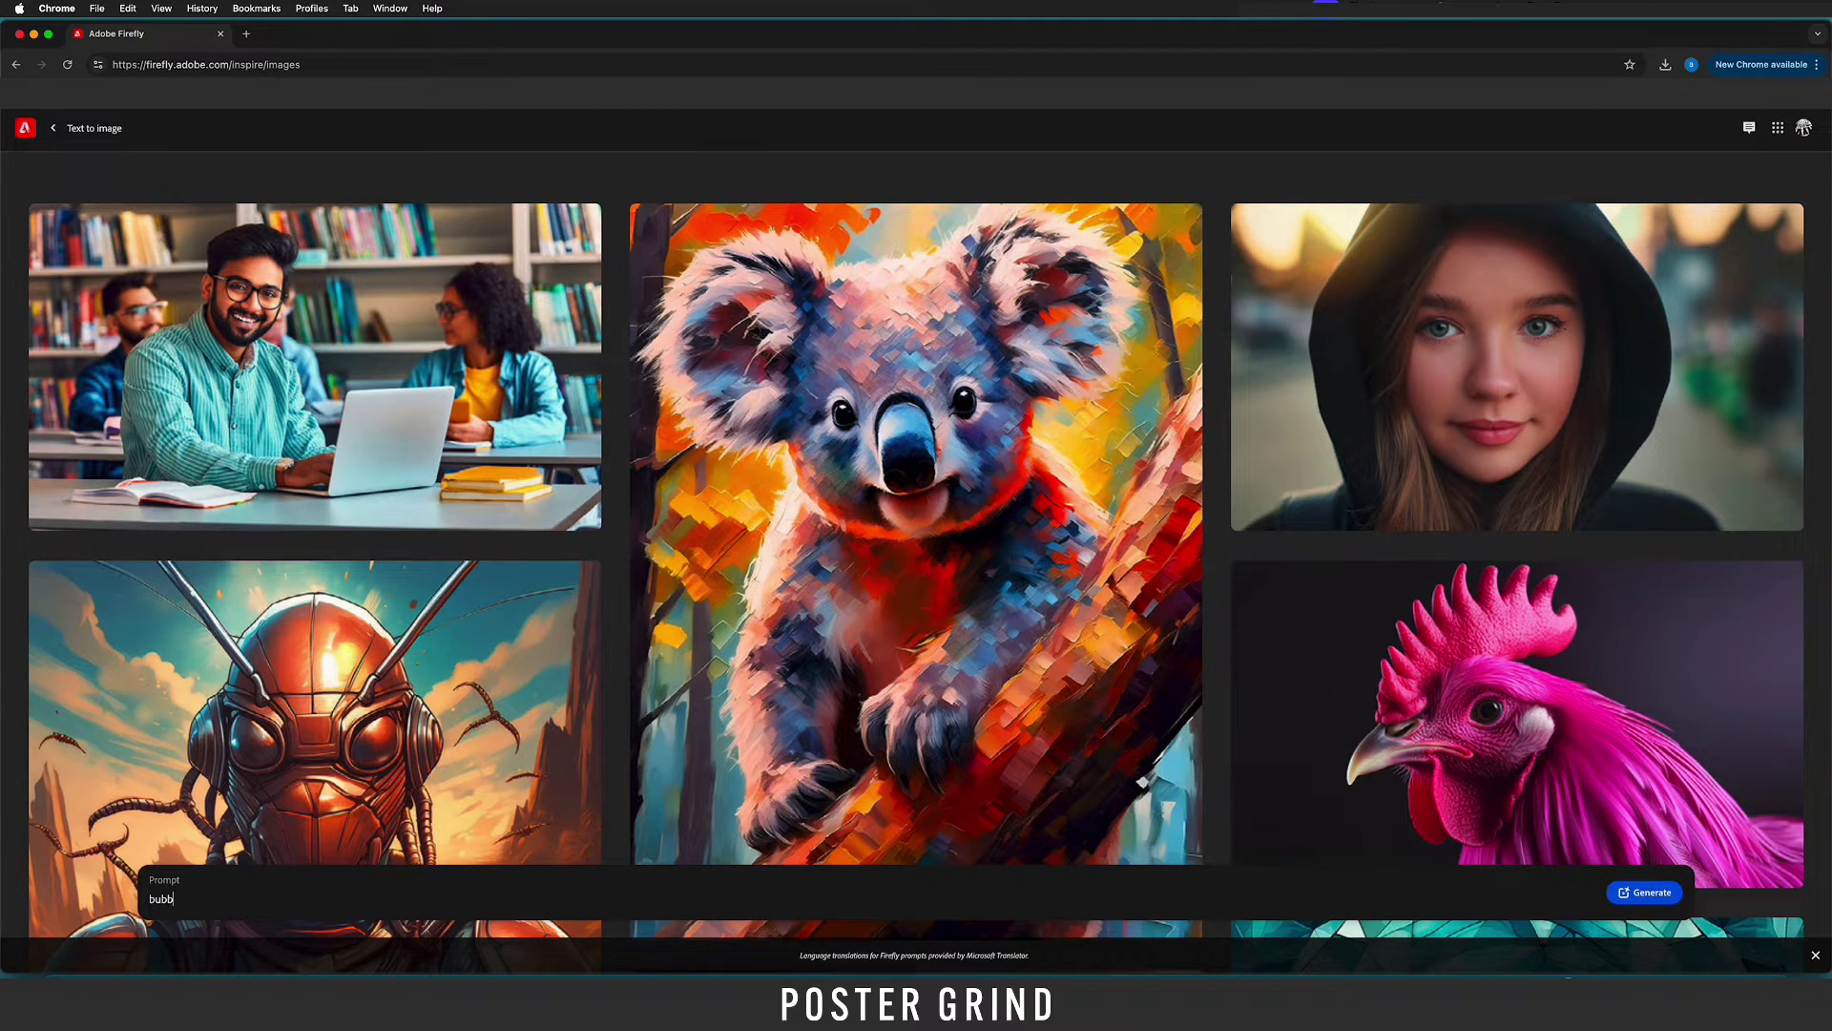
{"action": "key", "text": "Return"}
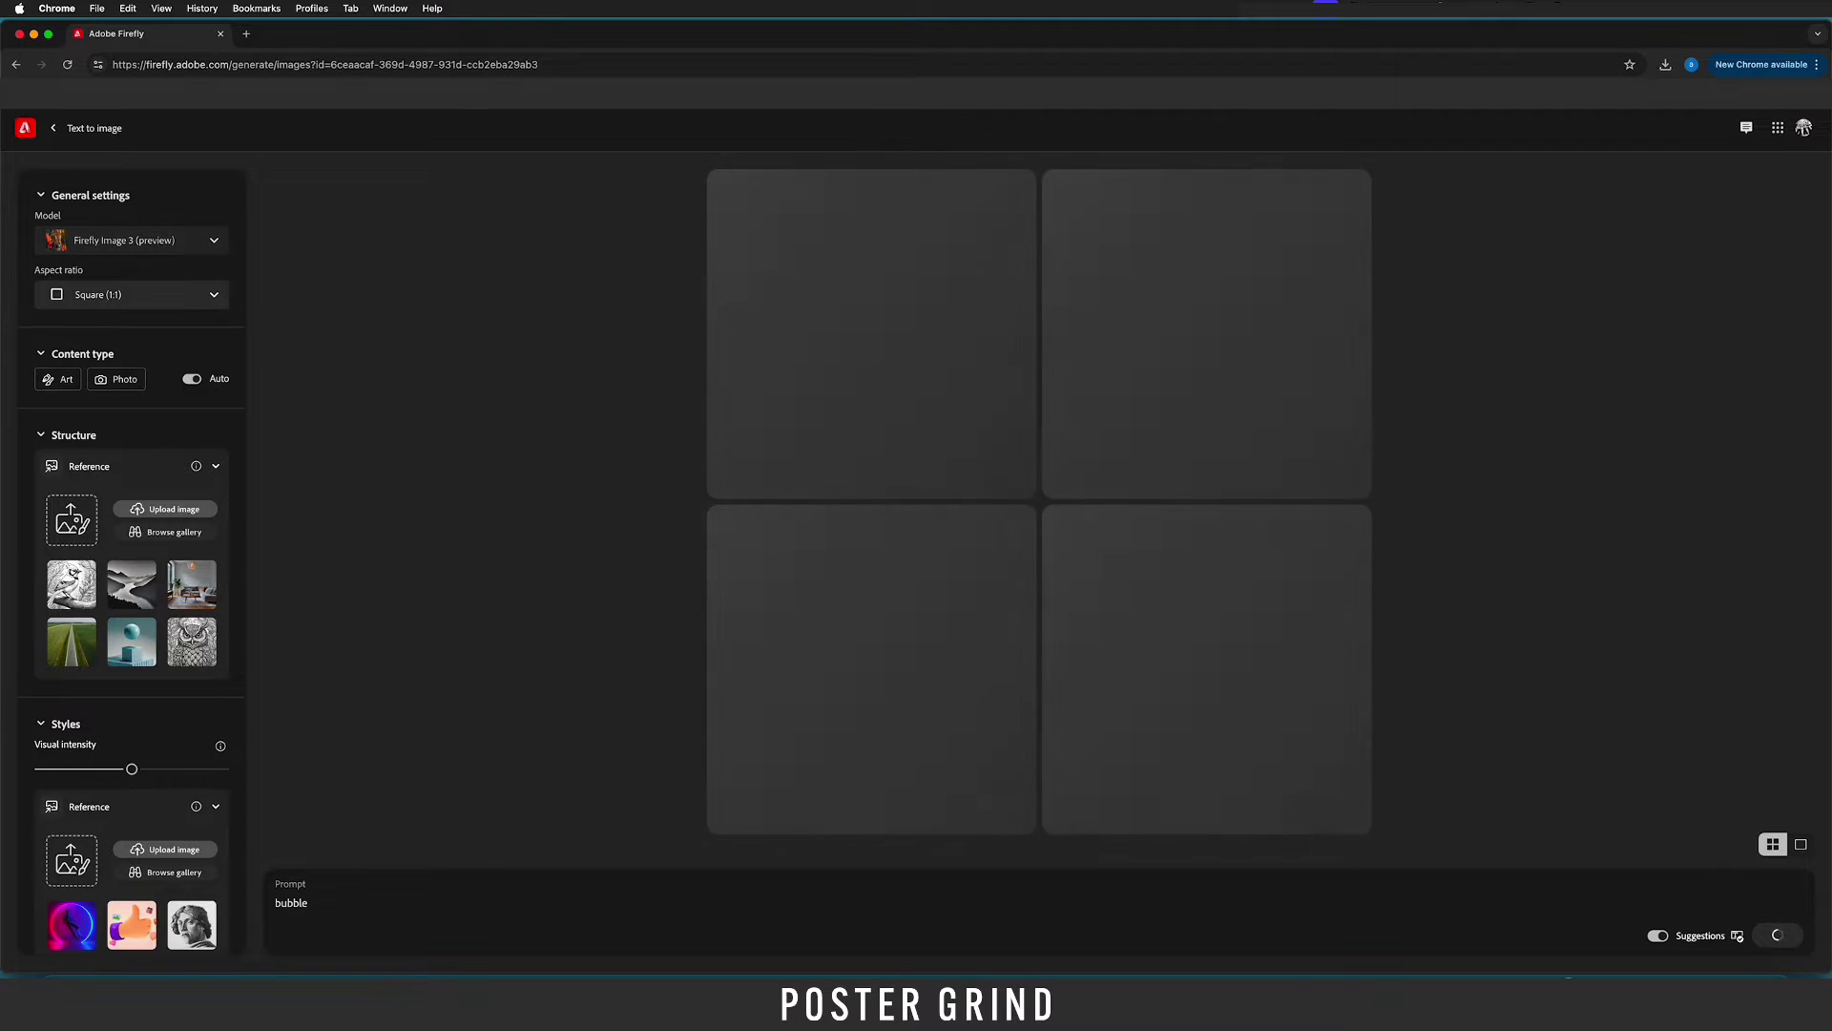
Choose Widescreen (16:9) aspect ratio and Photo content type for the generation.
{"action": "left_click", "coordinate": [131, 294]}
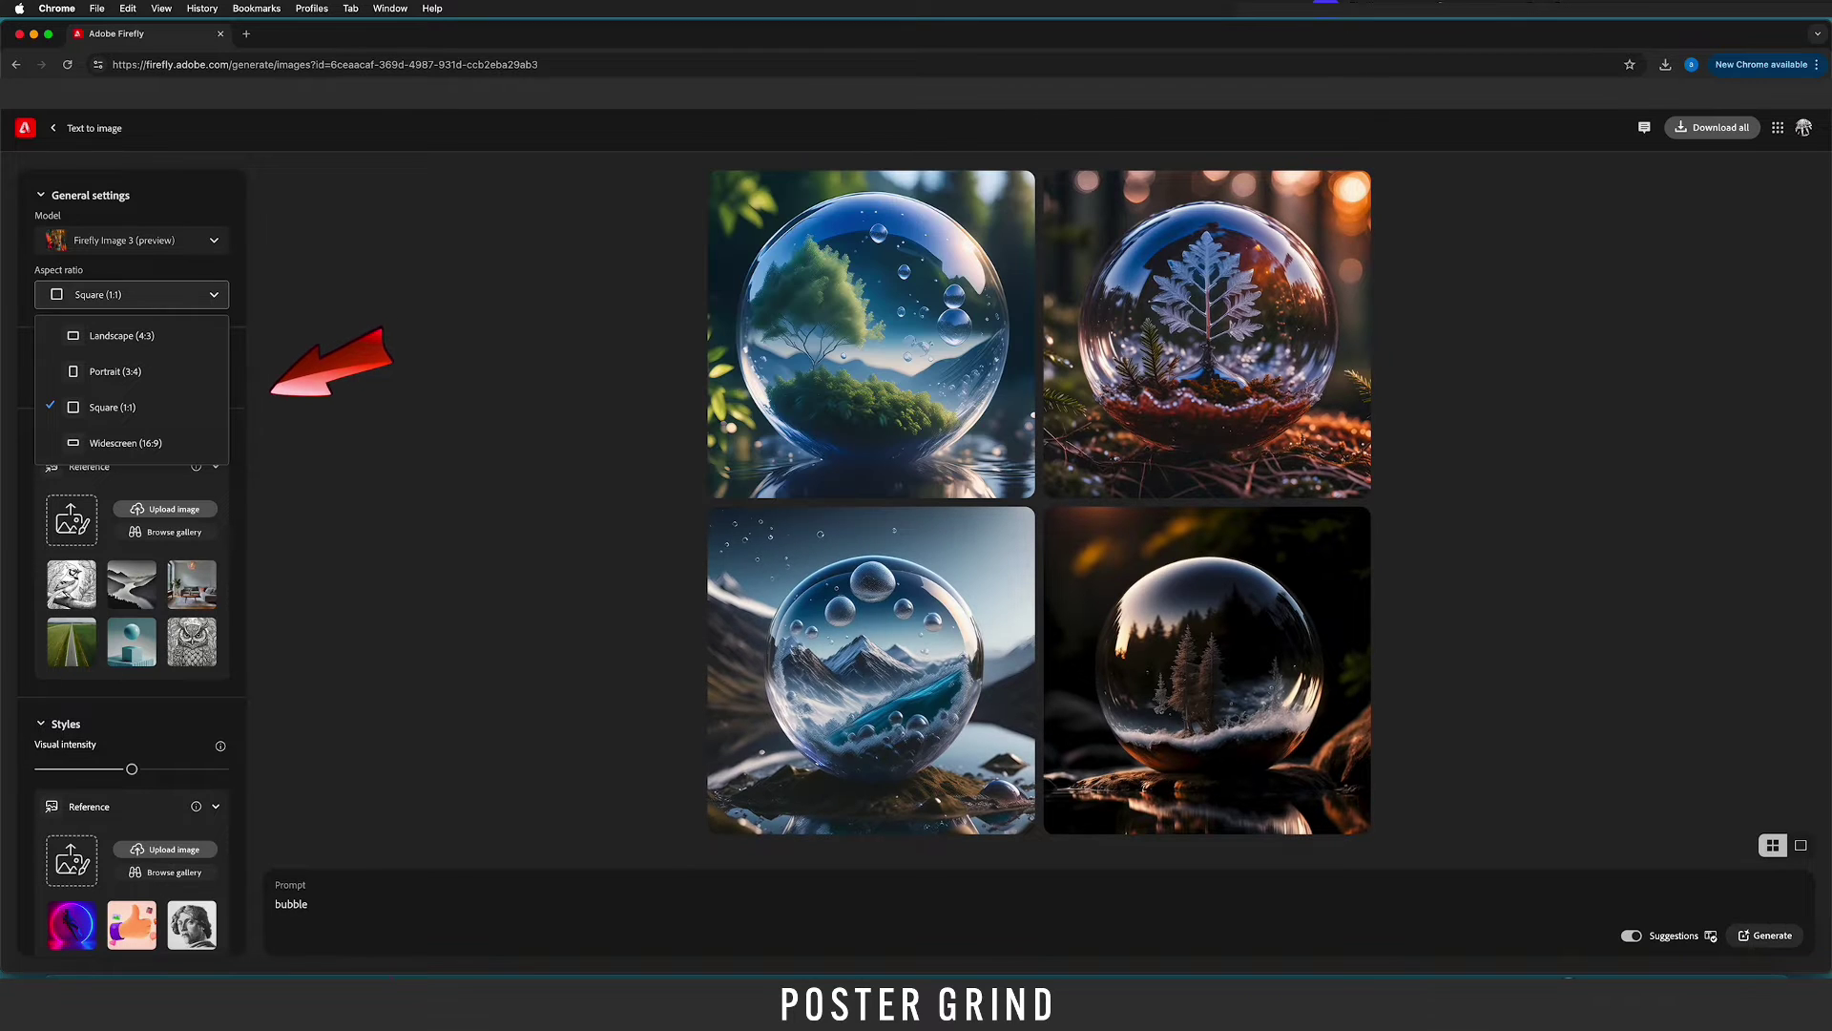
{"action": "left_click", "coordinate": [125, 443]}
{"action": "scroll", "coordinate": [132, 525], "scroll_direction": "down", "scroll_amount": 1}
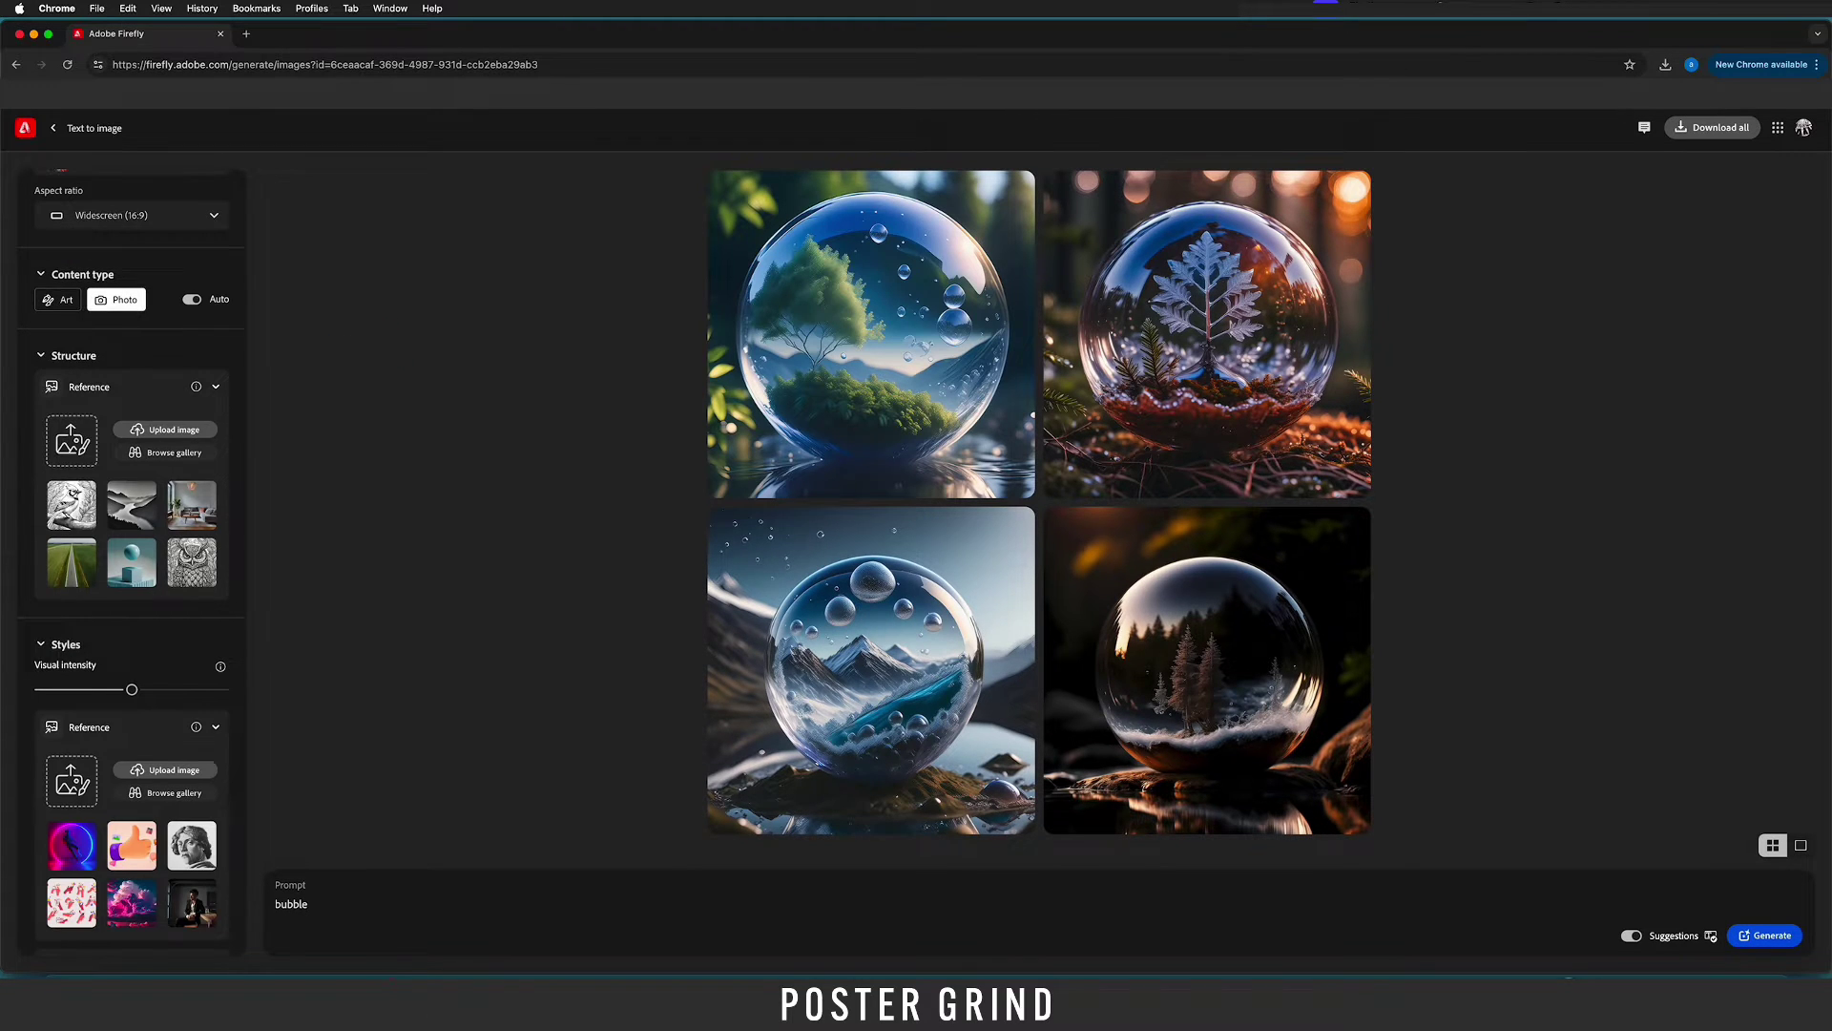
{"action": "left_click", "coordinate": [116, 300]}
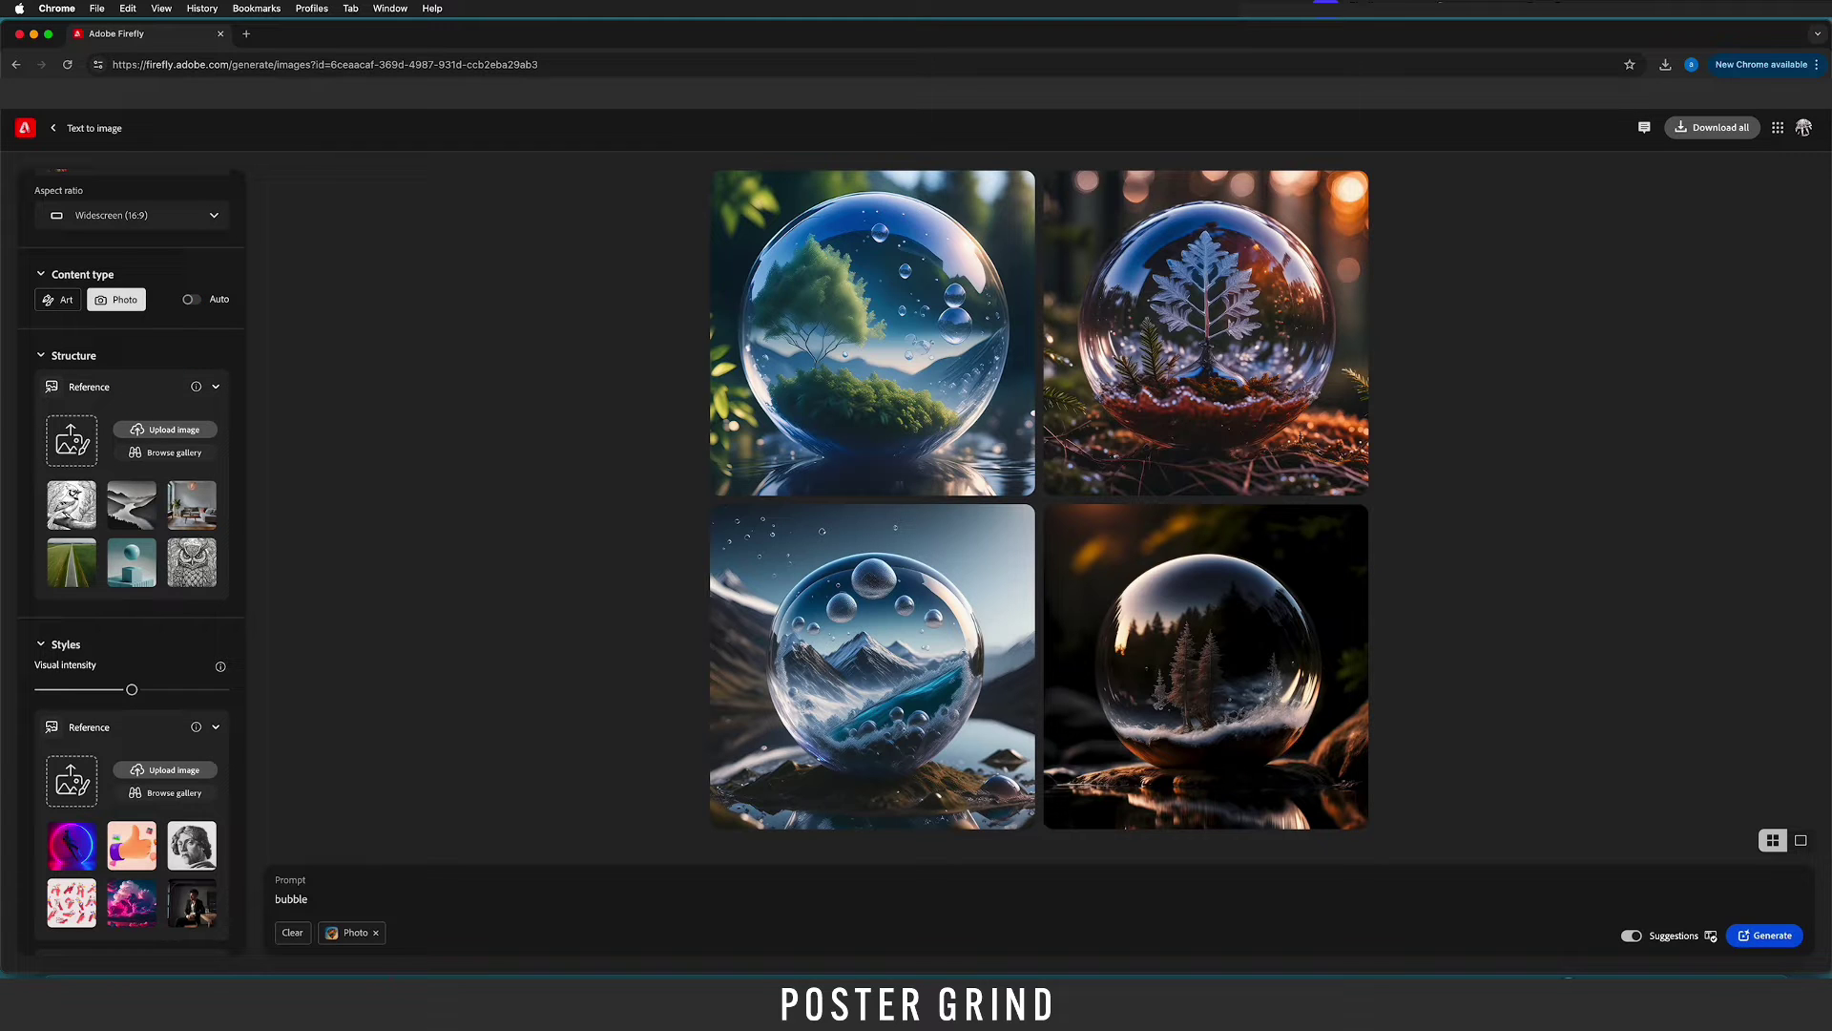
{"action": "scroll", "coordinate": [131, 563], "scroll_direction": "down", "scroll_amount": 4}
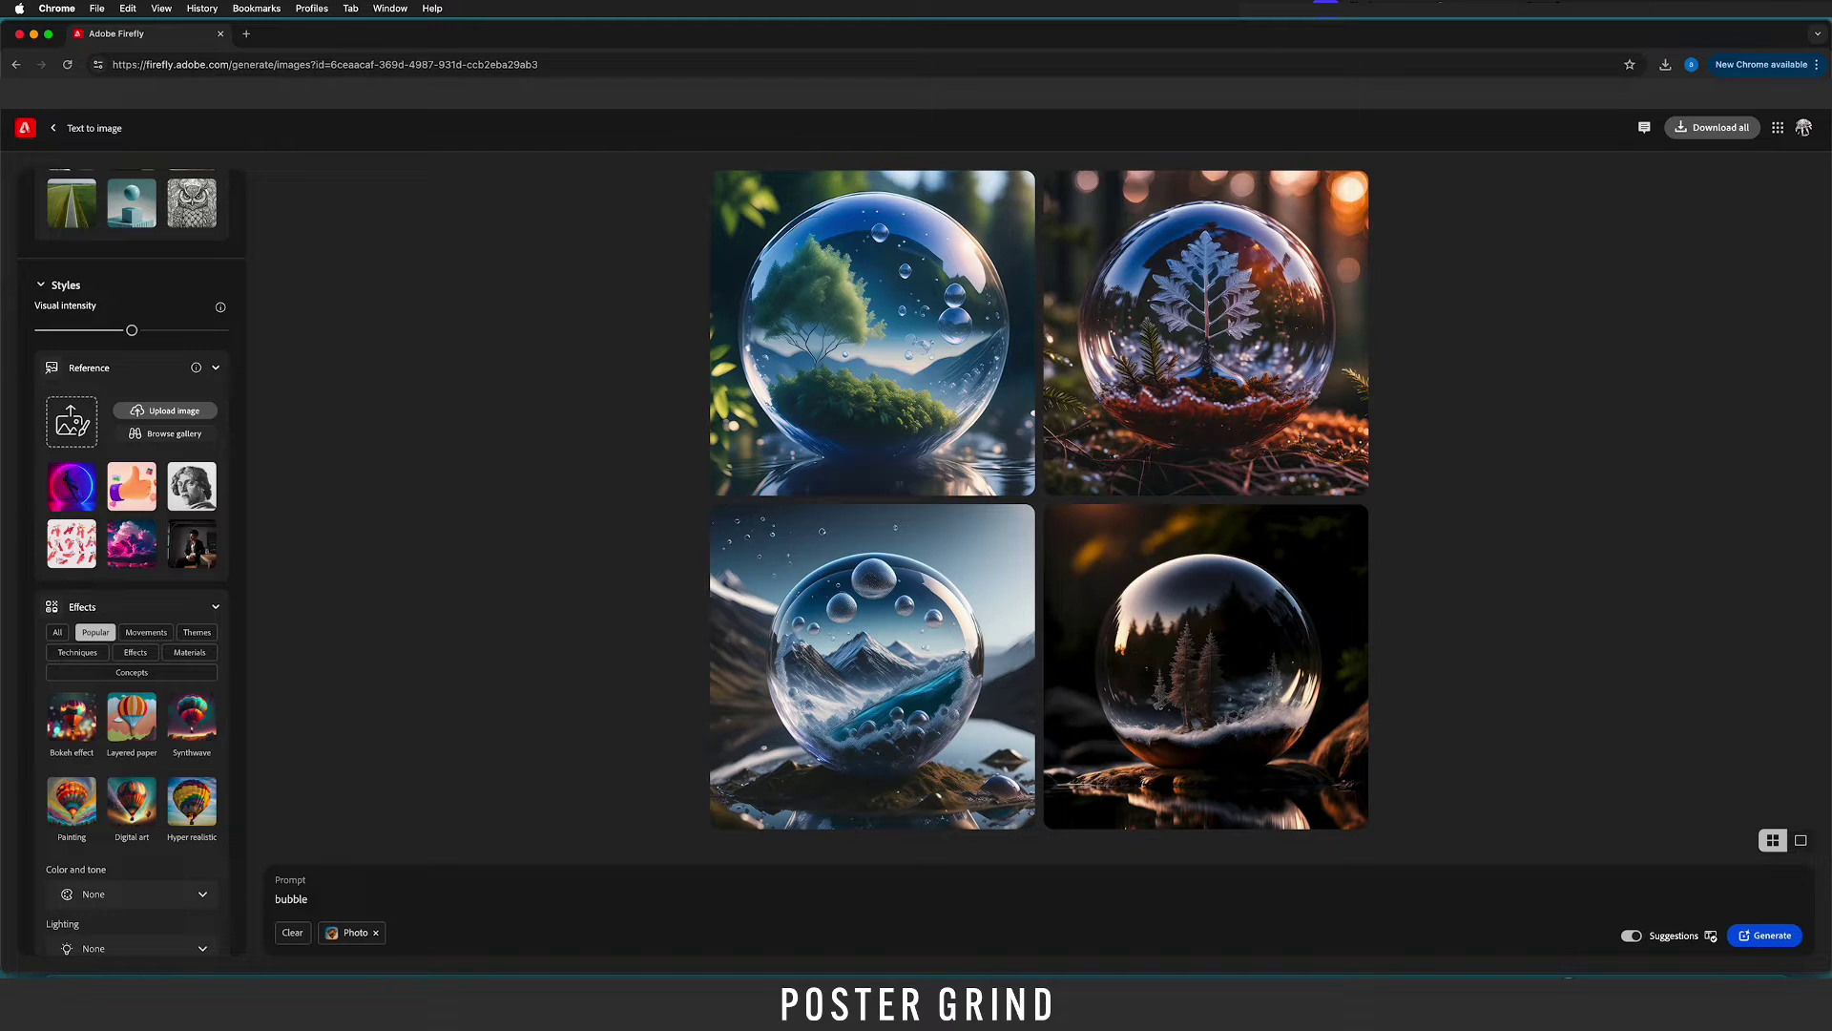
Generate from the prompt 'Circular dripping bubbles, bubble gum pink, isolated on white'.
{"action": "key", "text": "super+a"}
{"action": "type", "text": "Circular dripping bubbles, bubble gum pink, isolated on white"}
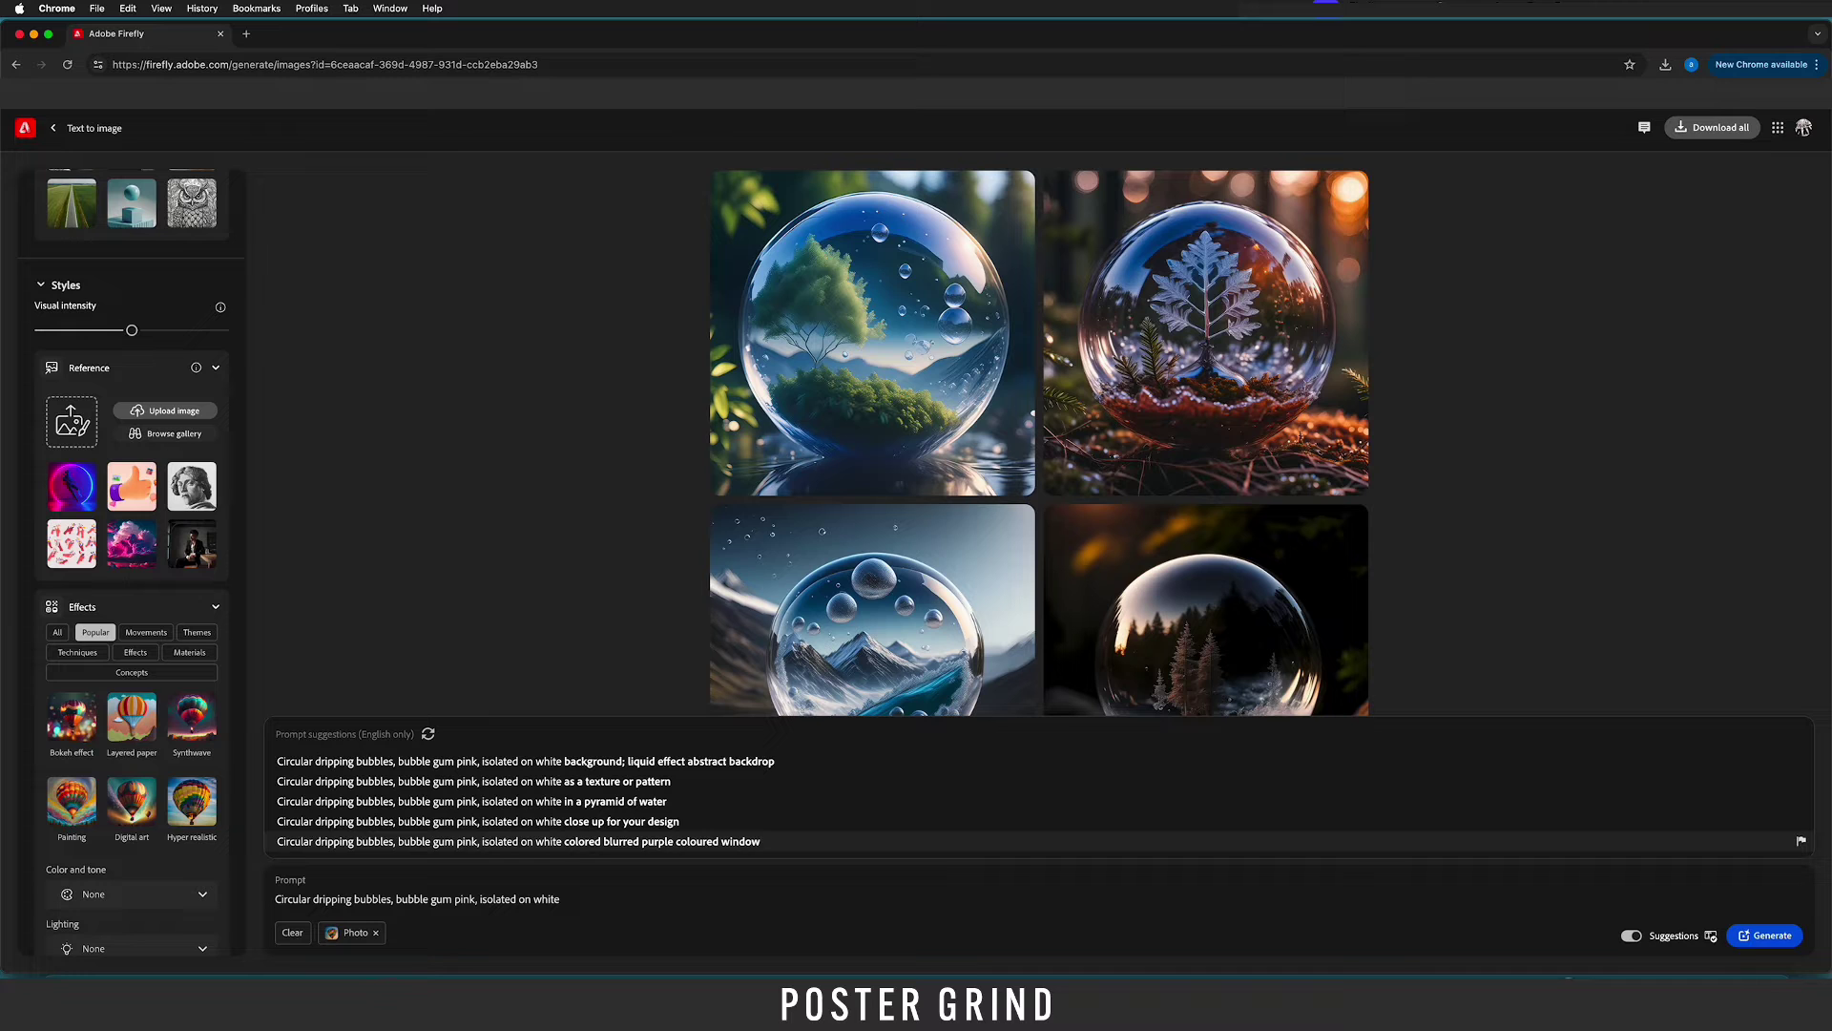
{"action": "left_click", "coordinate": [1767, 935]}
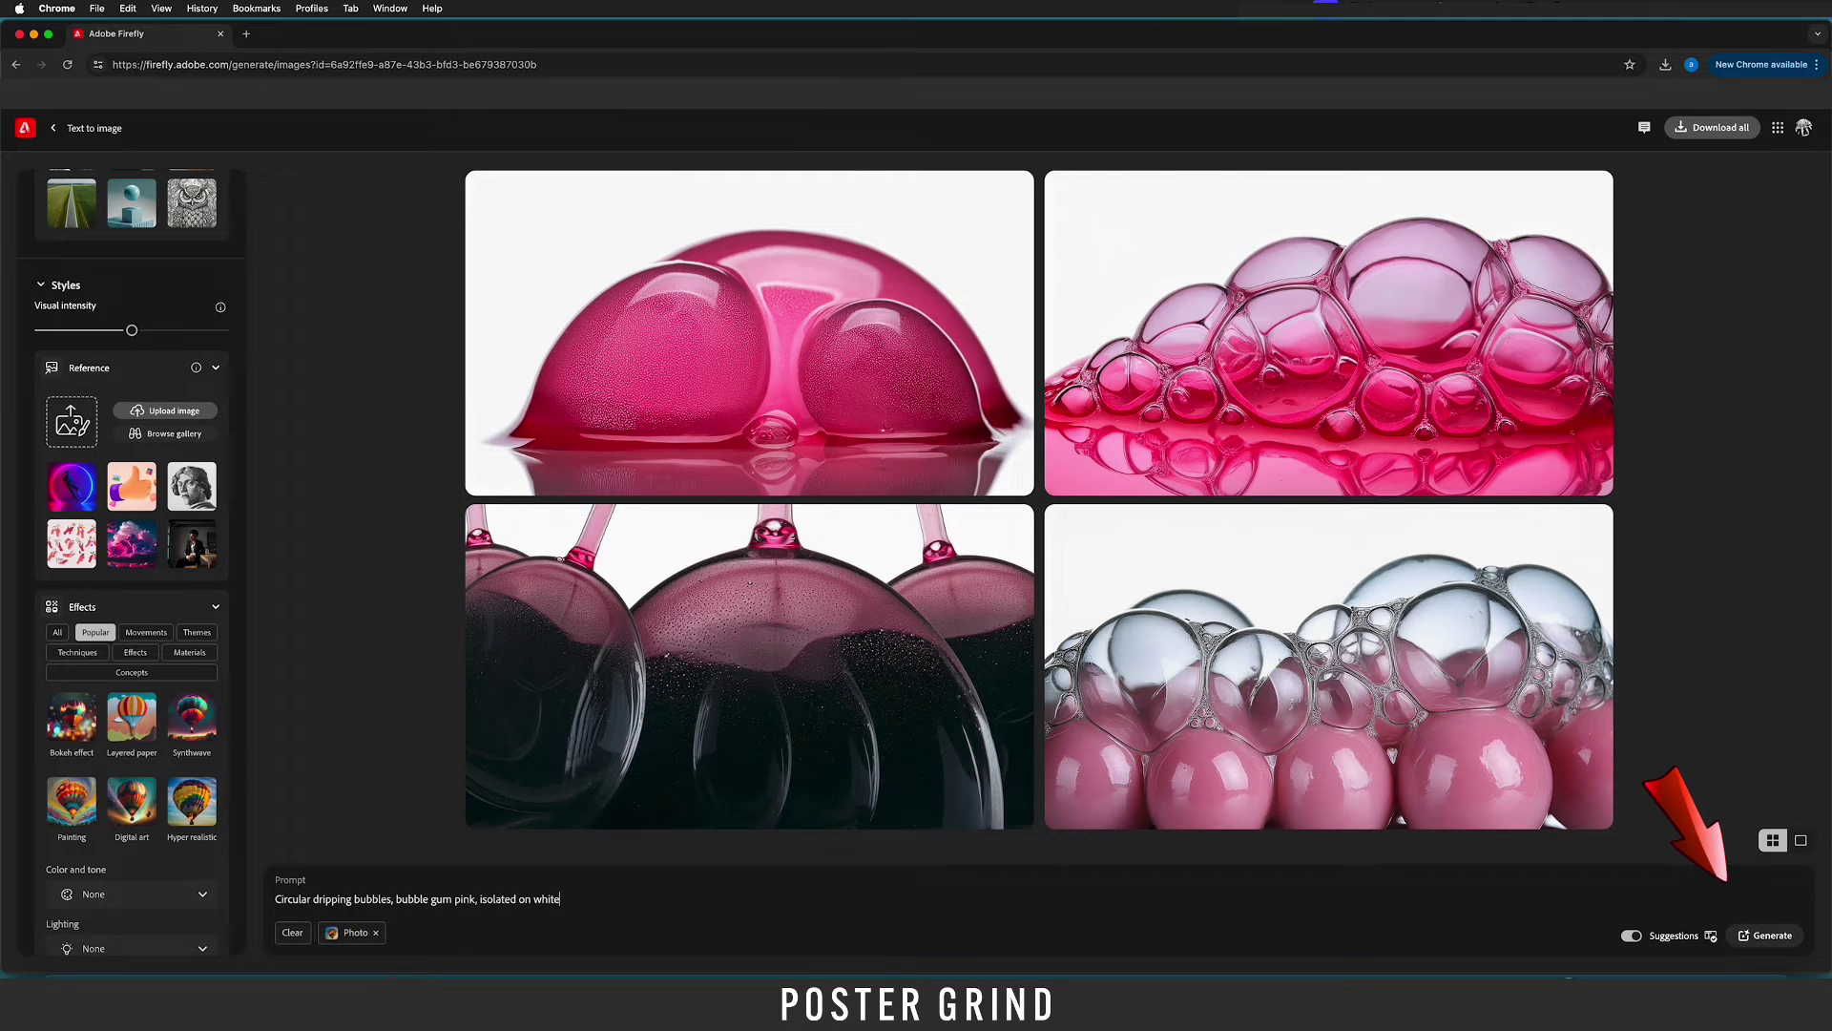
Regenerate two more pink bubble batches, then generate similar variations of the top-right image.
{"action": "key", "text": "Return"}
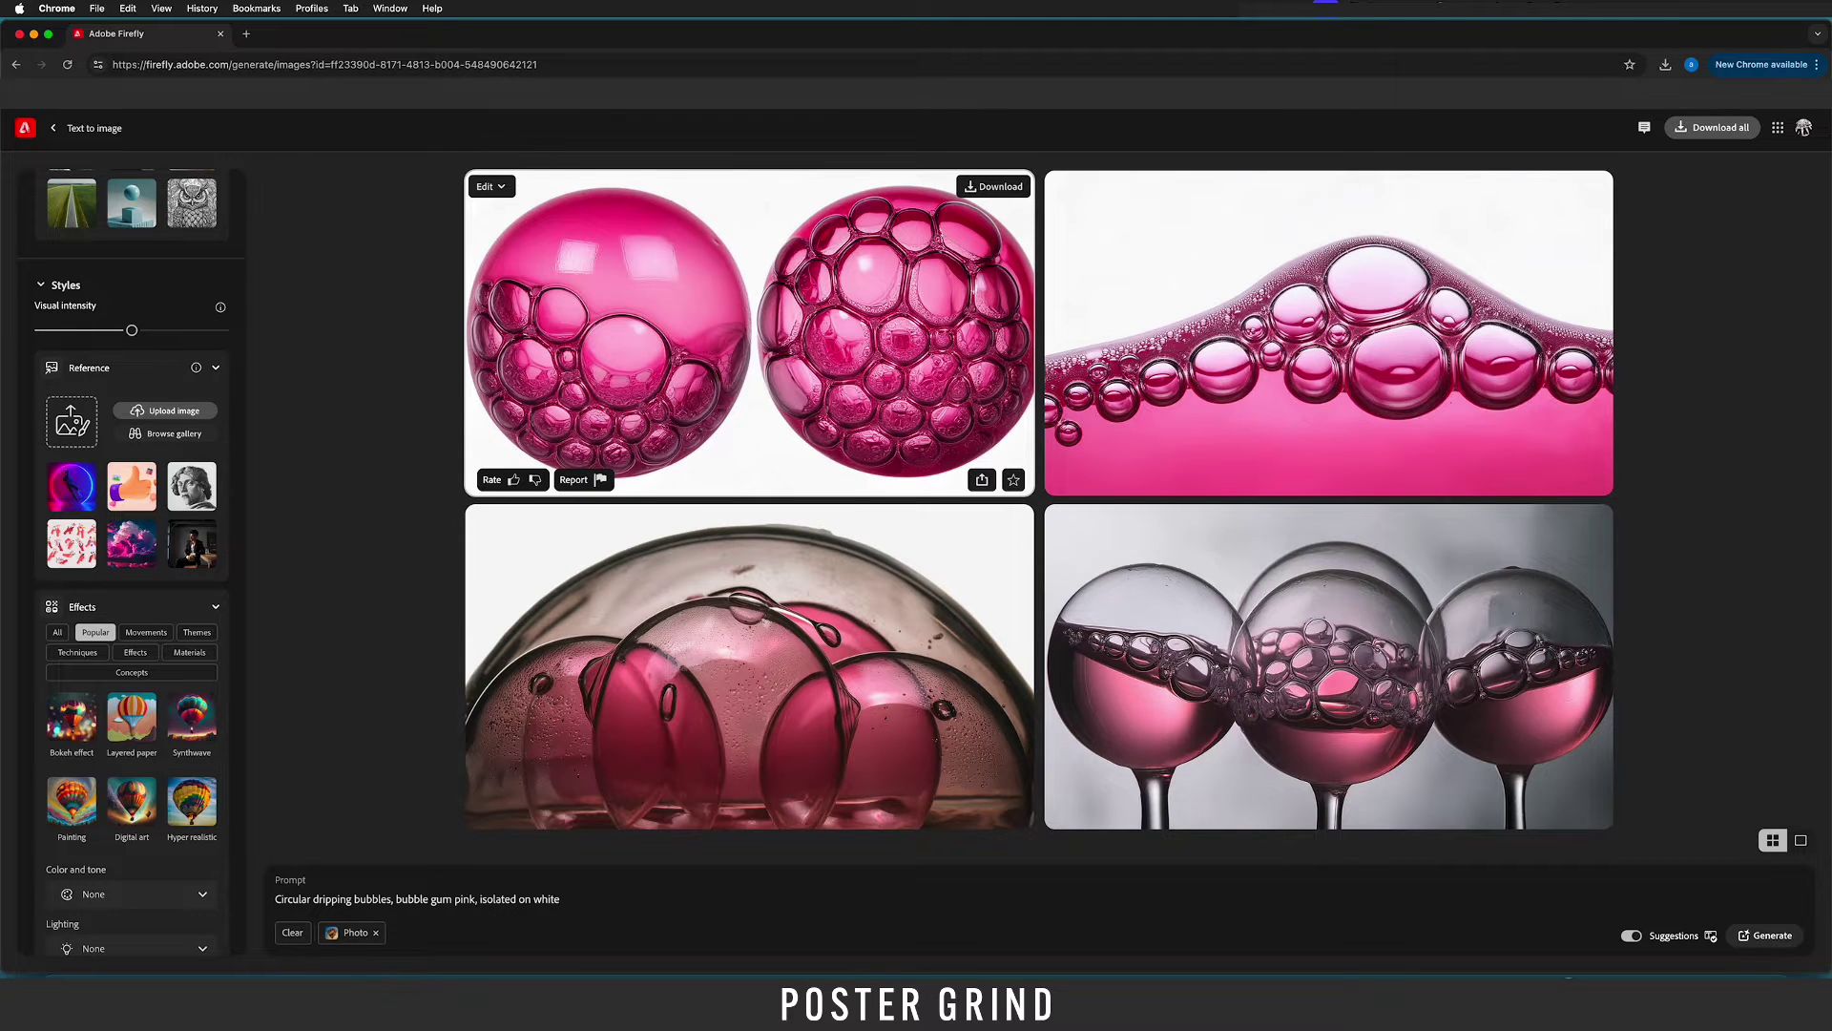
{"action": "key", "text": "Return"}
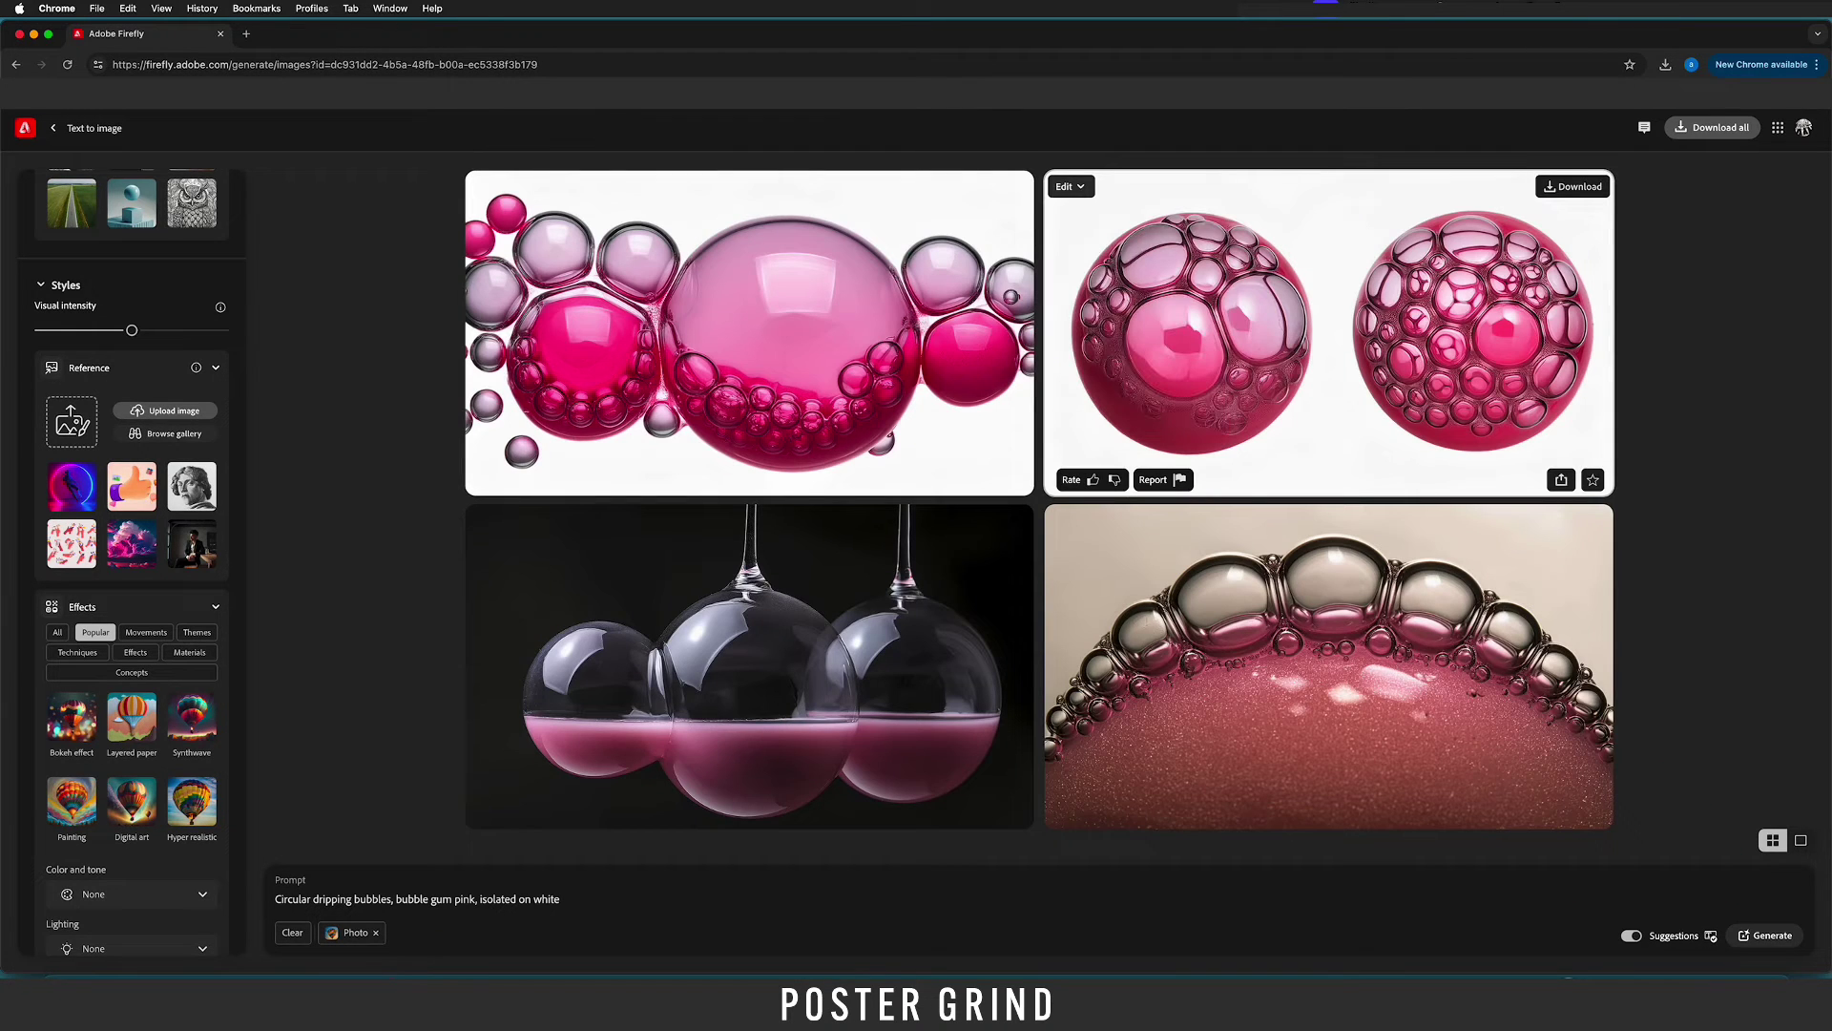
{"action": "left_click", "coordinate": [1070, 186]}
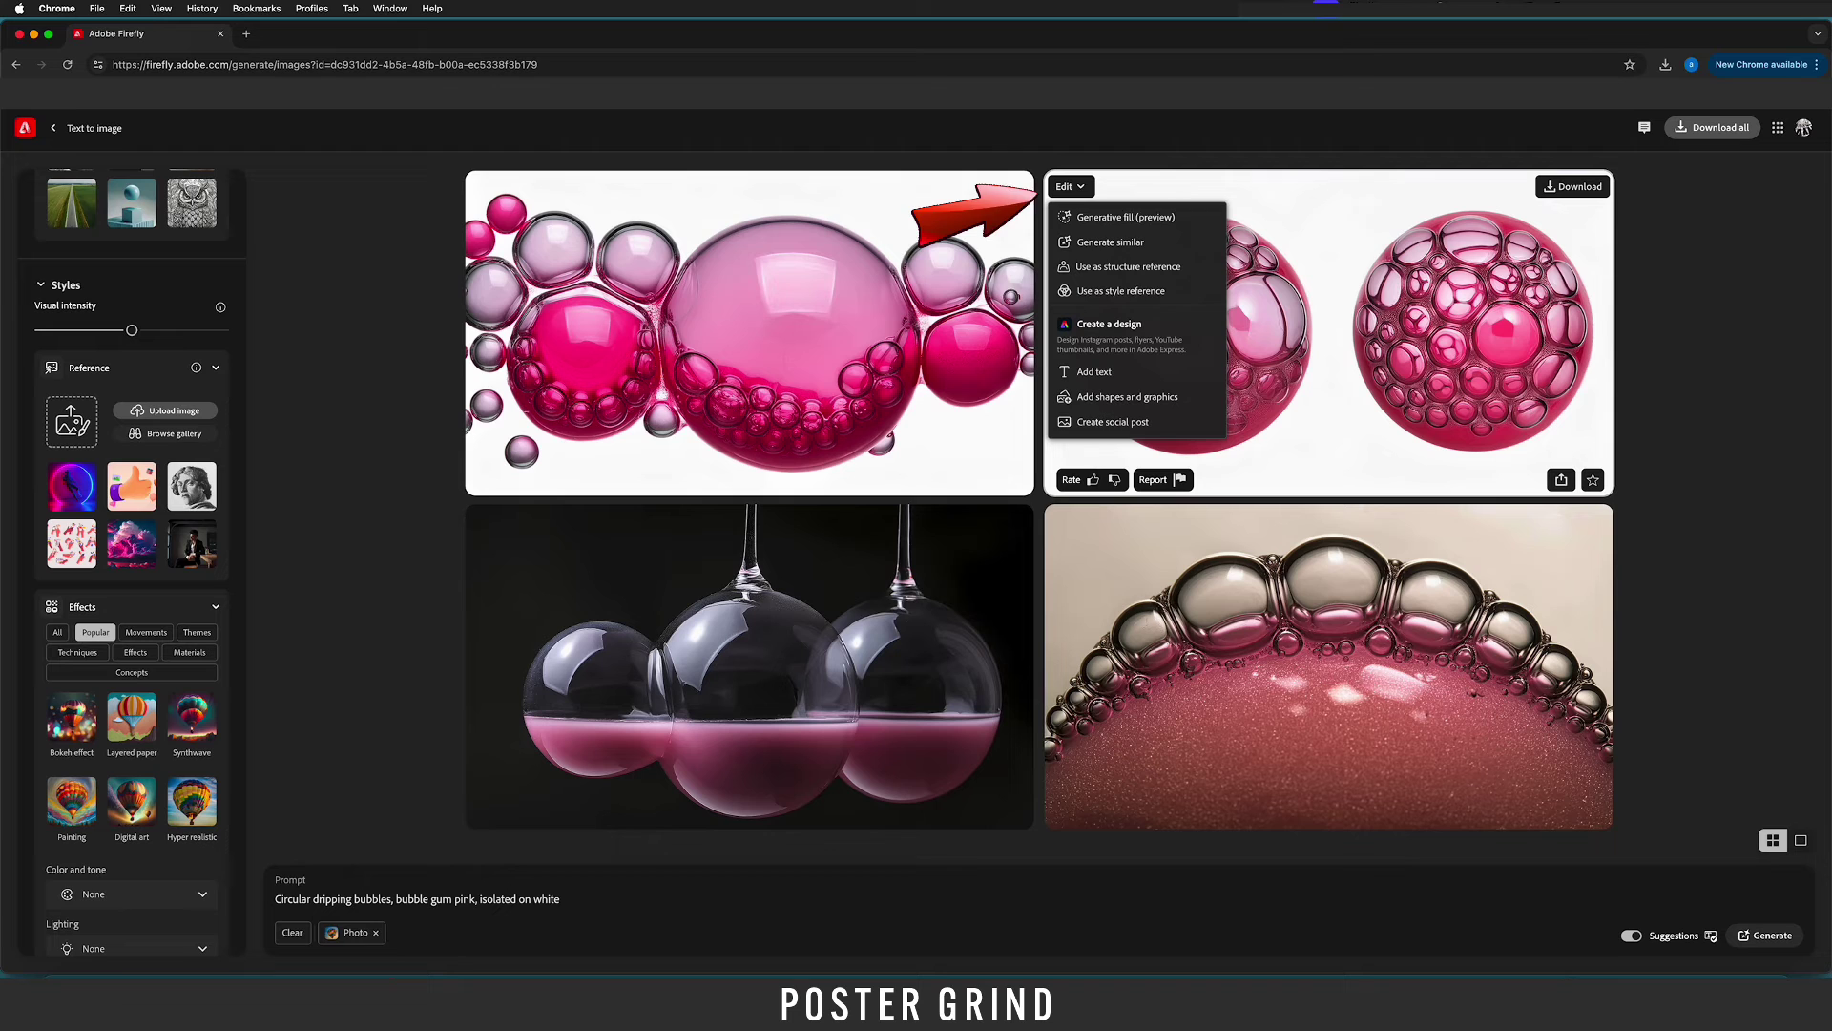
{"action": "left_click", "coordinate": [1110, 242]}
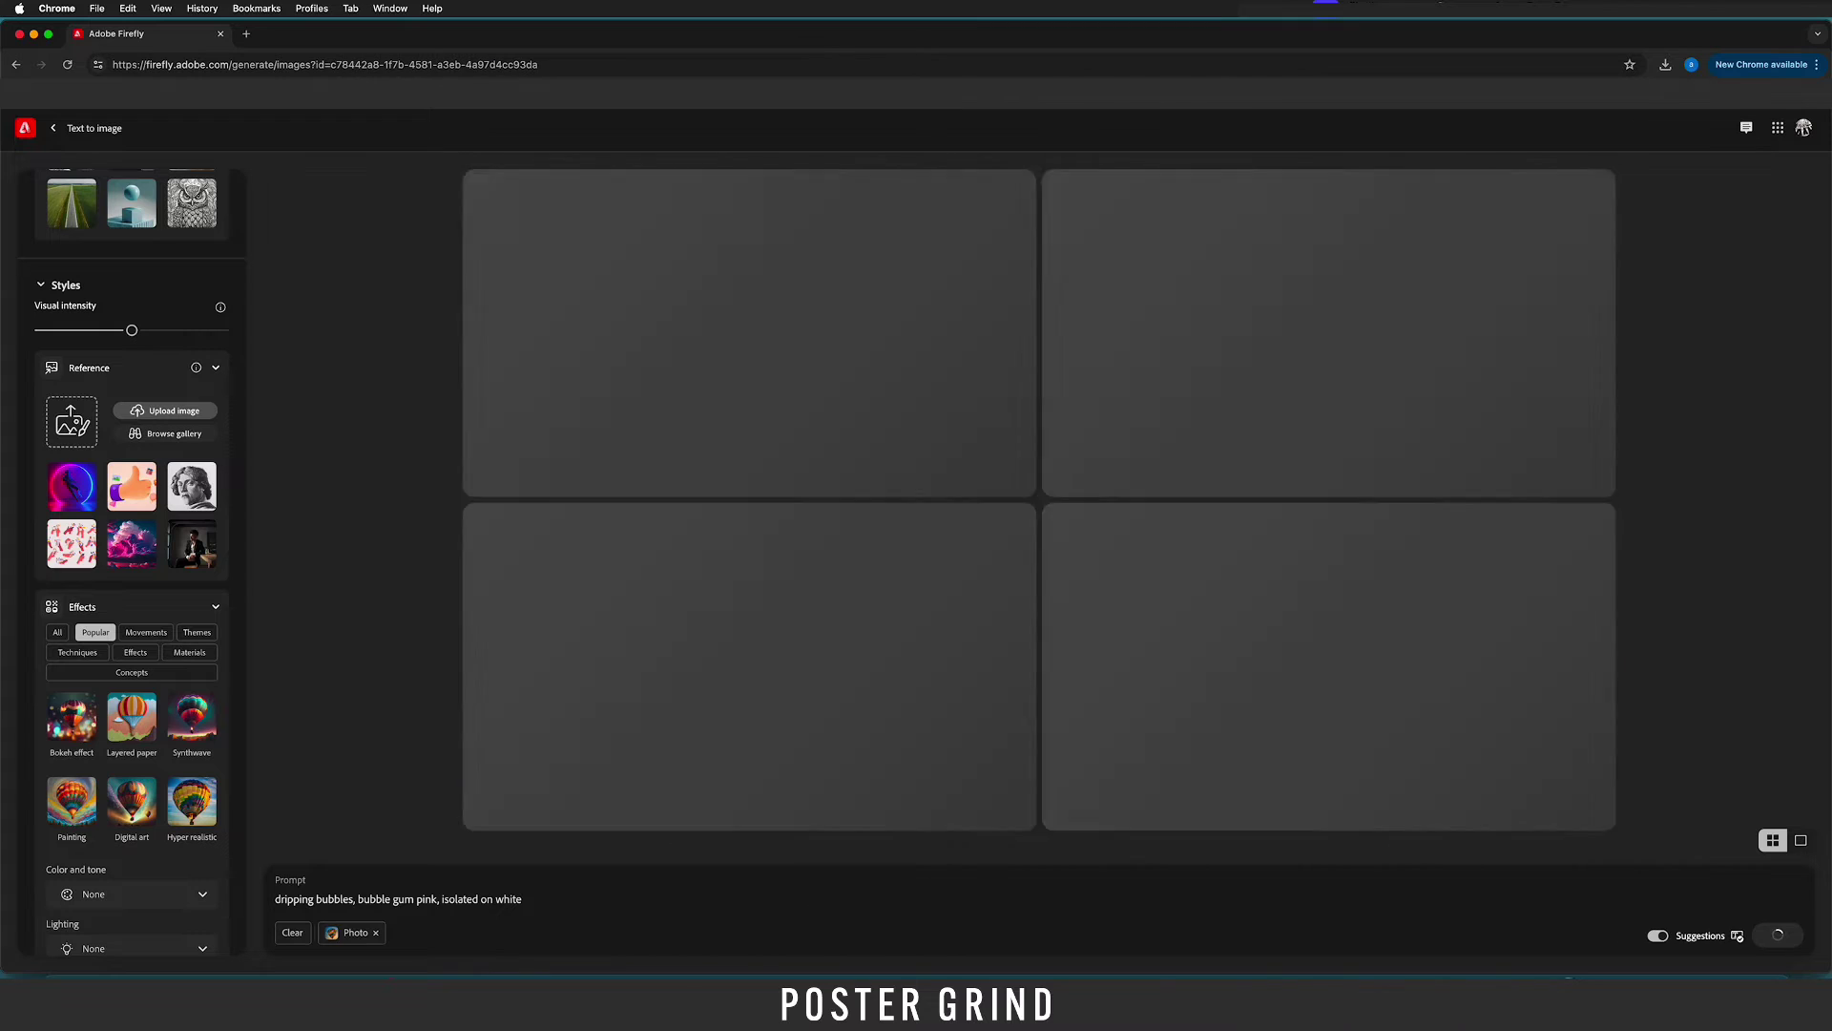
{"action": "type", "text": "ci"}
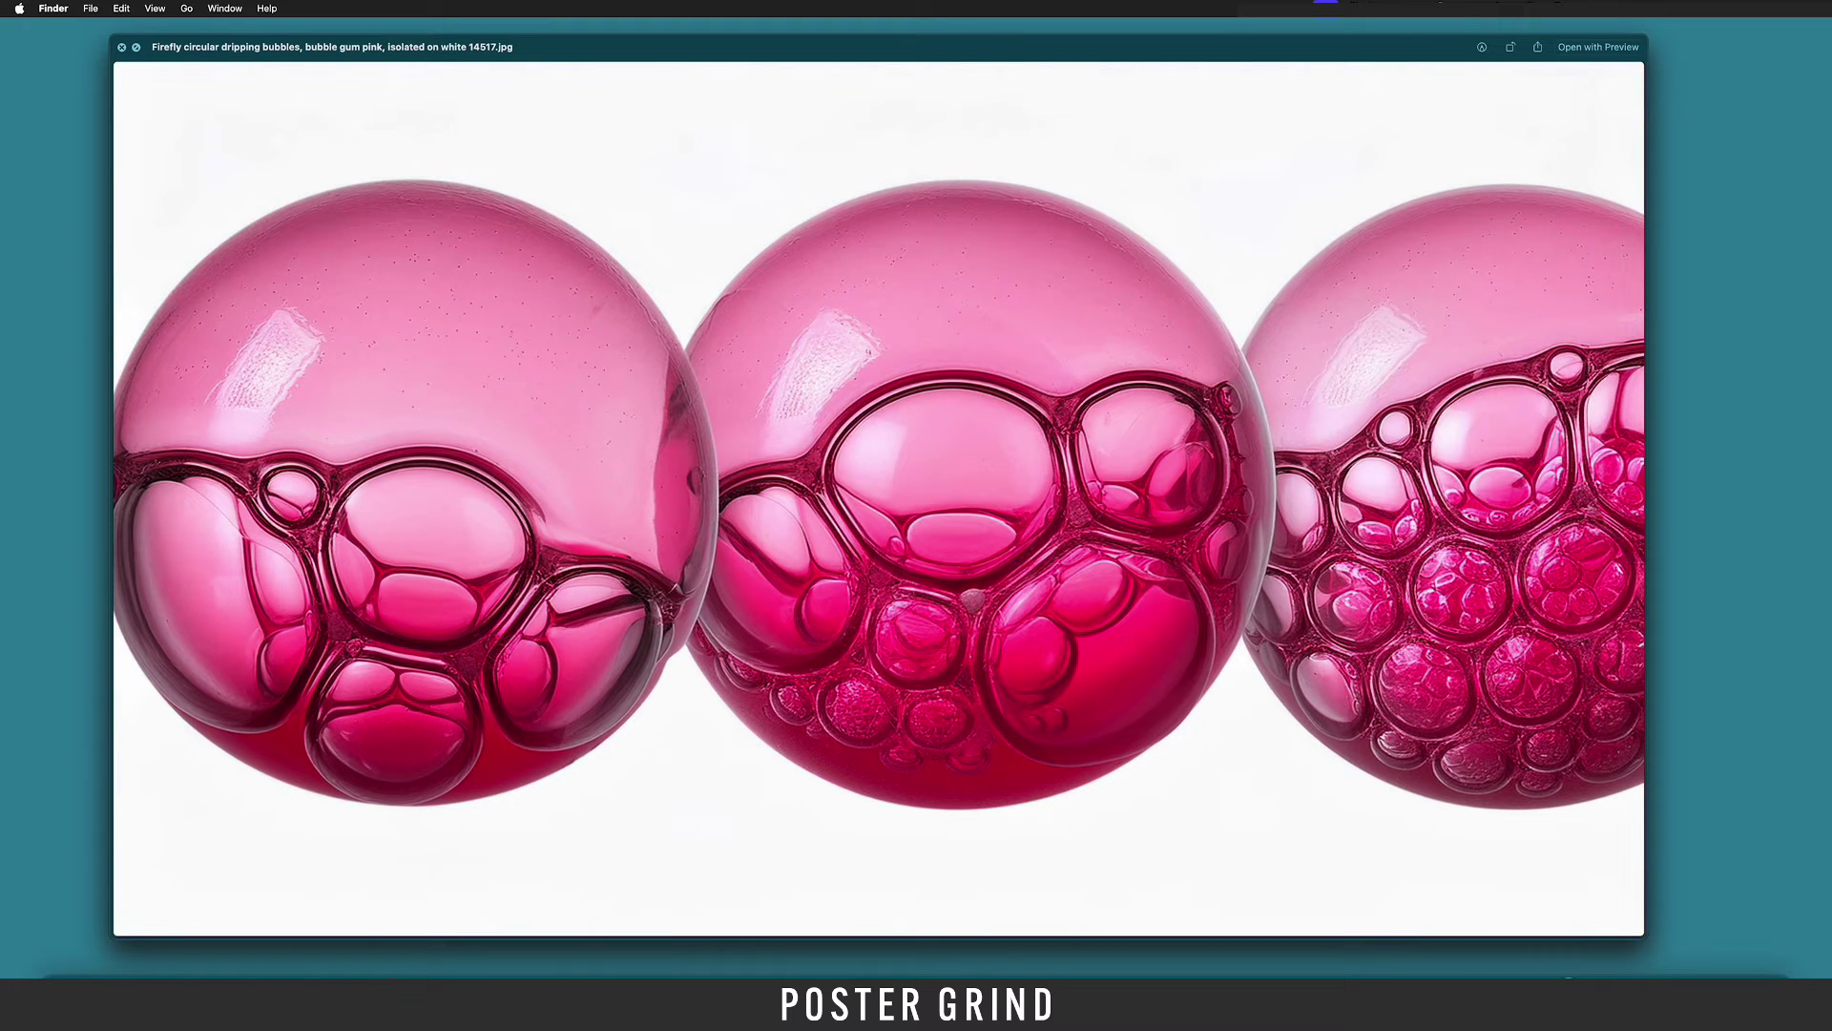
Step through the downloaded pink bubble JPGs in the Finder preview.
{"action": "key", "text": "Right"}
{"action": "key", "text": "Right"}
{"action": "key", "text": "Right"}
{"action": "key", "text": "Right"}
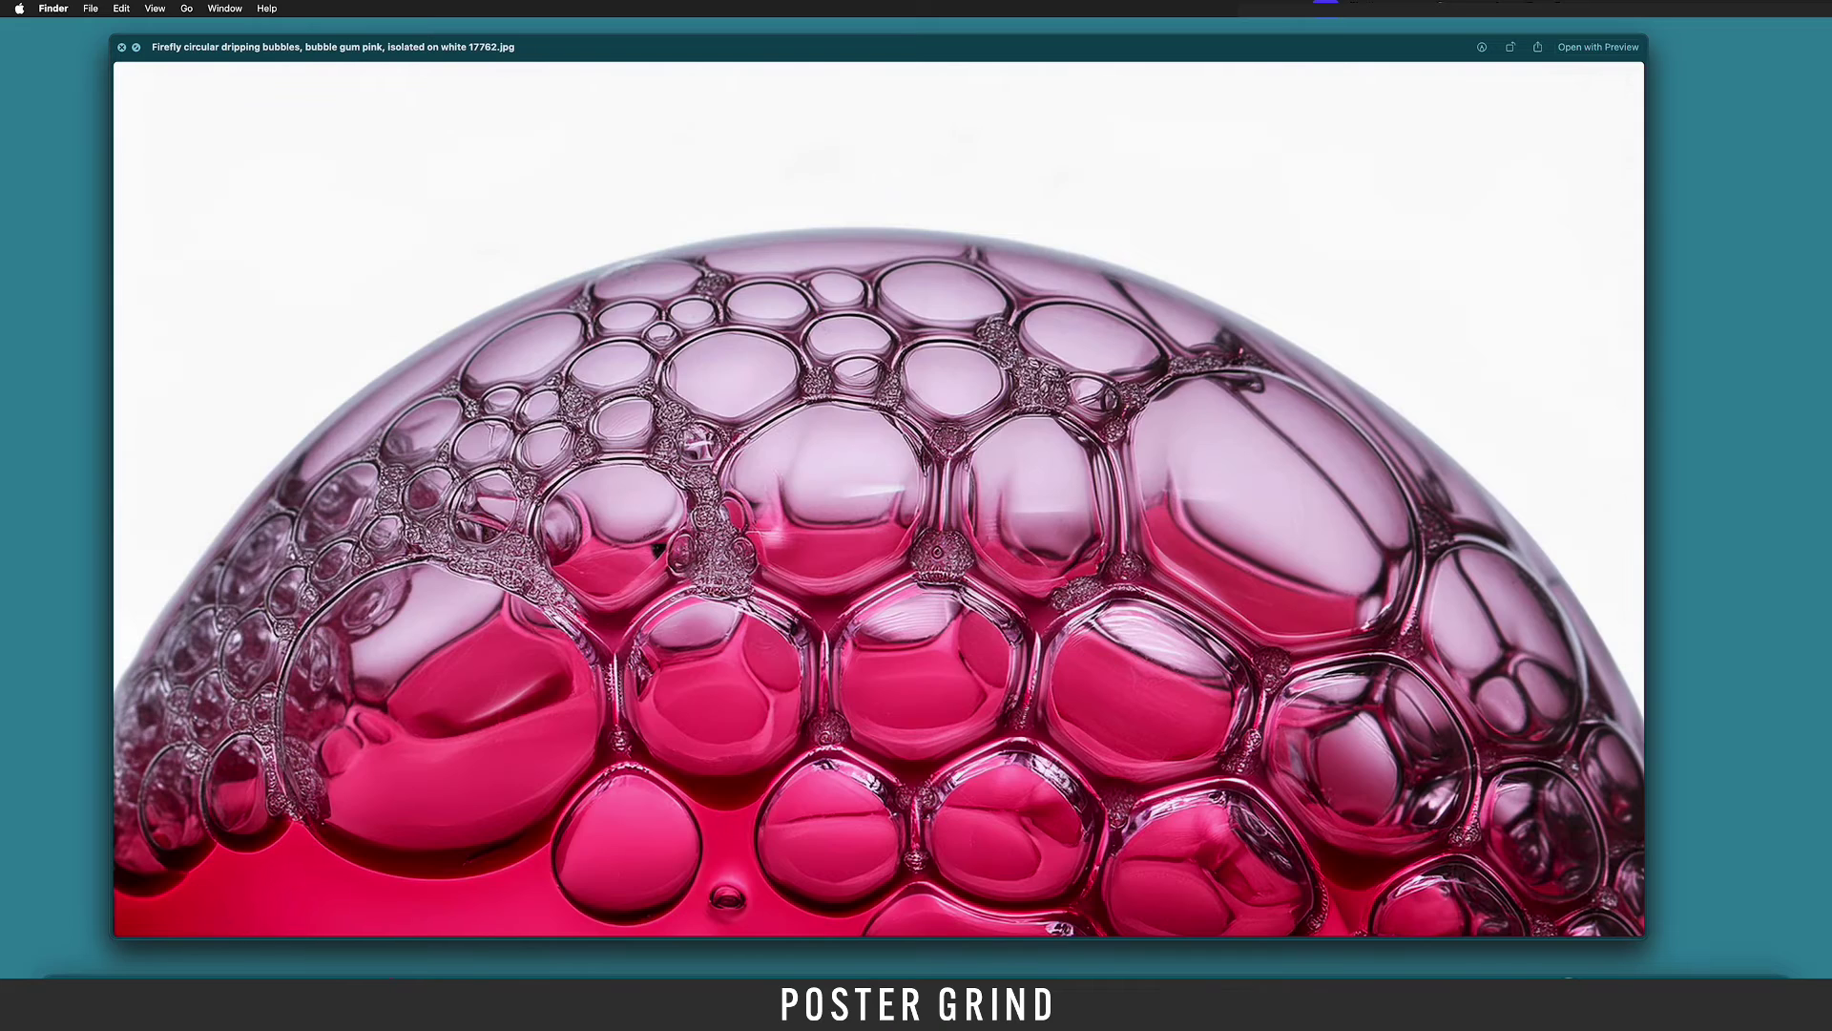
{"action": "key", "text": "Right"}
{"action": "key", "text": "Right"}
{"action": "key", "text": "Right"}
{"action": "key", "text": "Right"}
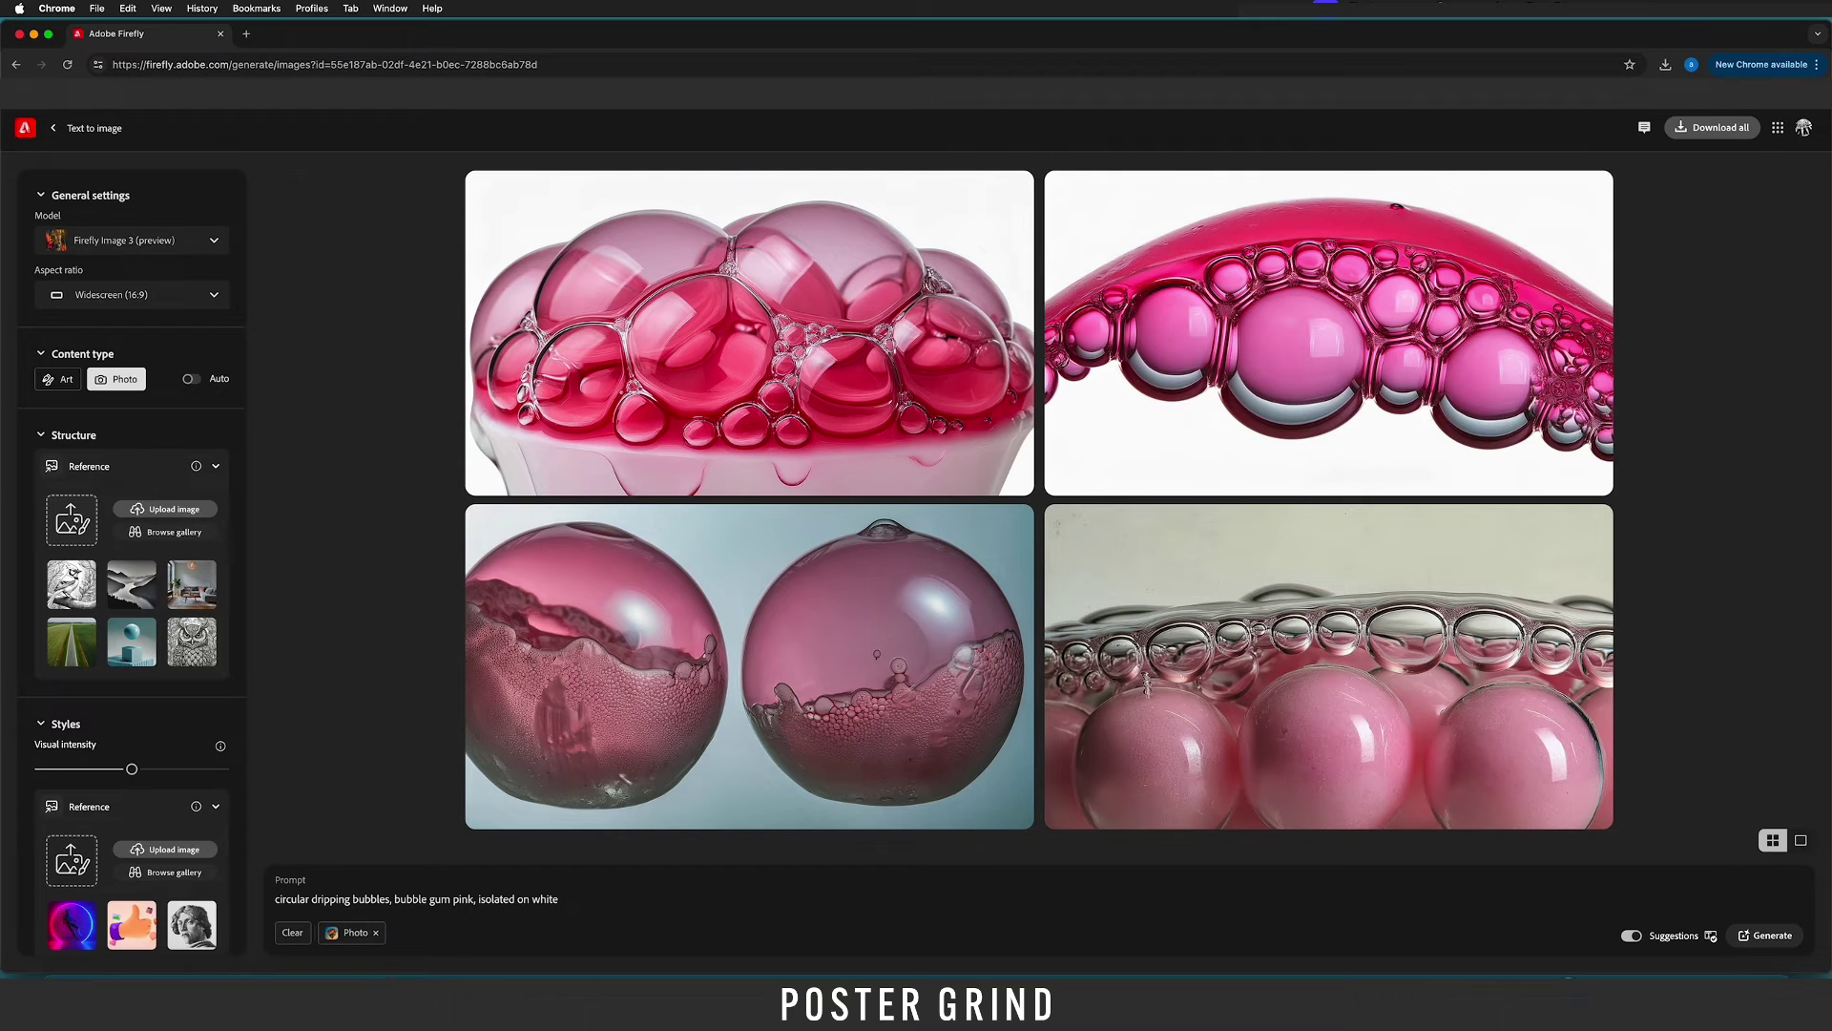
Load the LOVE ME lettering as structure reference and a pink bubble image as style reference.
{"action": "scroll", "coordinate": [131, 477], "scroll_direction": "down", "scroll_amount": 2}
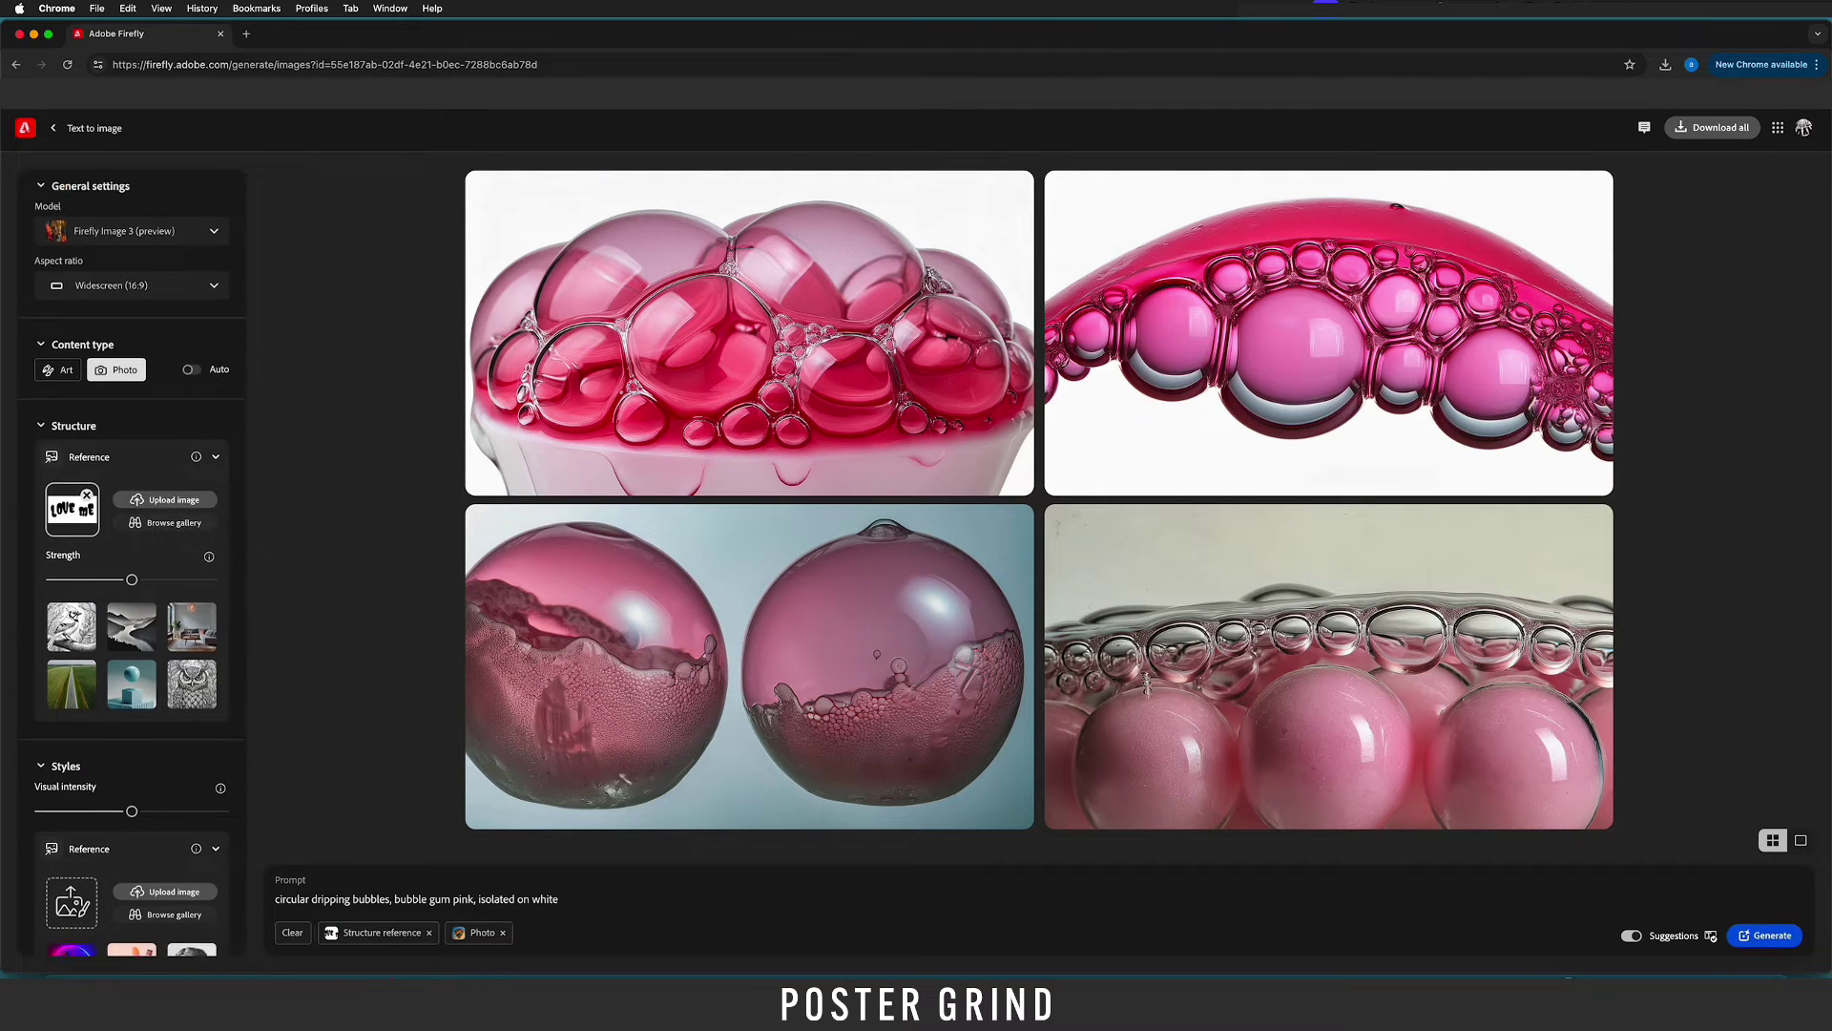
{"action": "scroll", "coordinate": [131, 563], "scroll_direction": "down", "scroll_amount": 2}
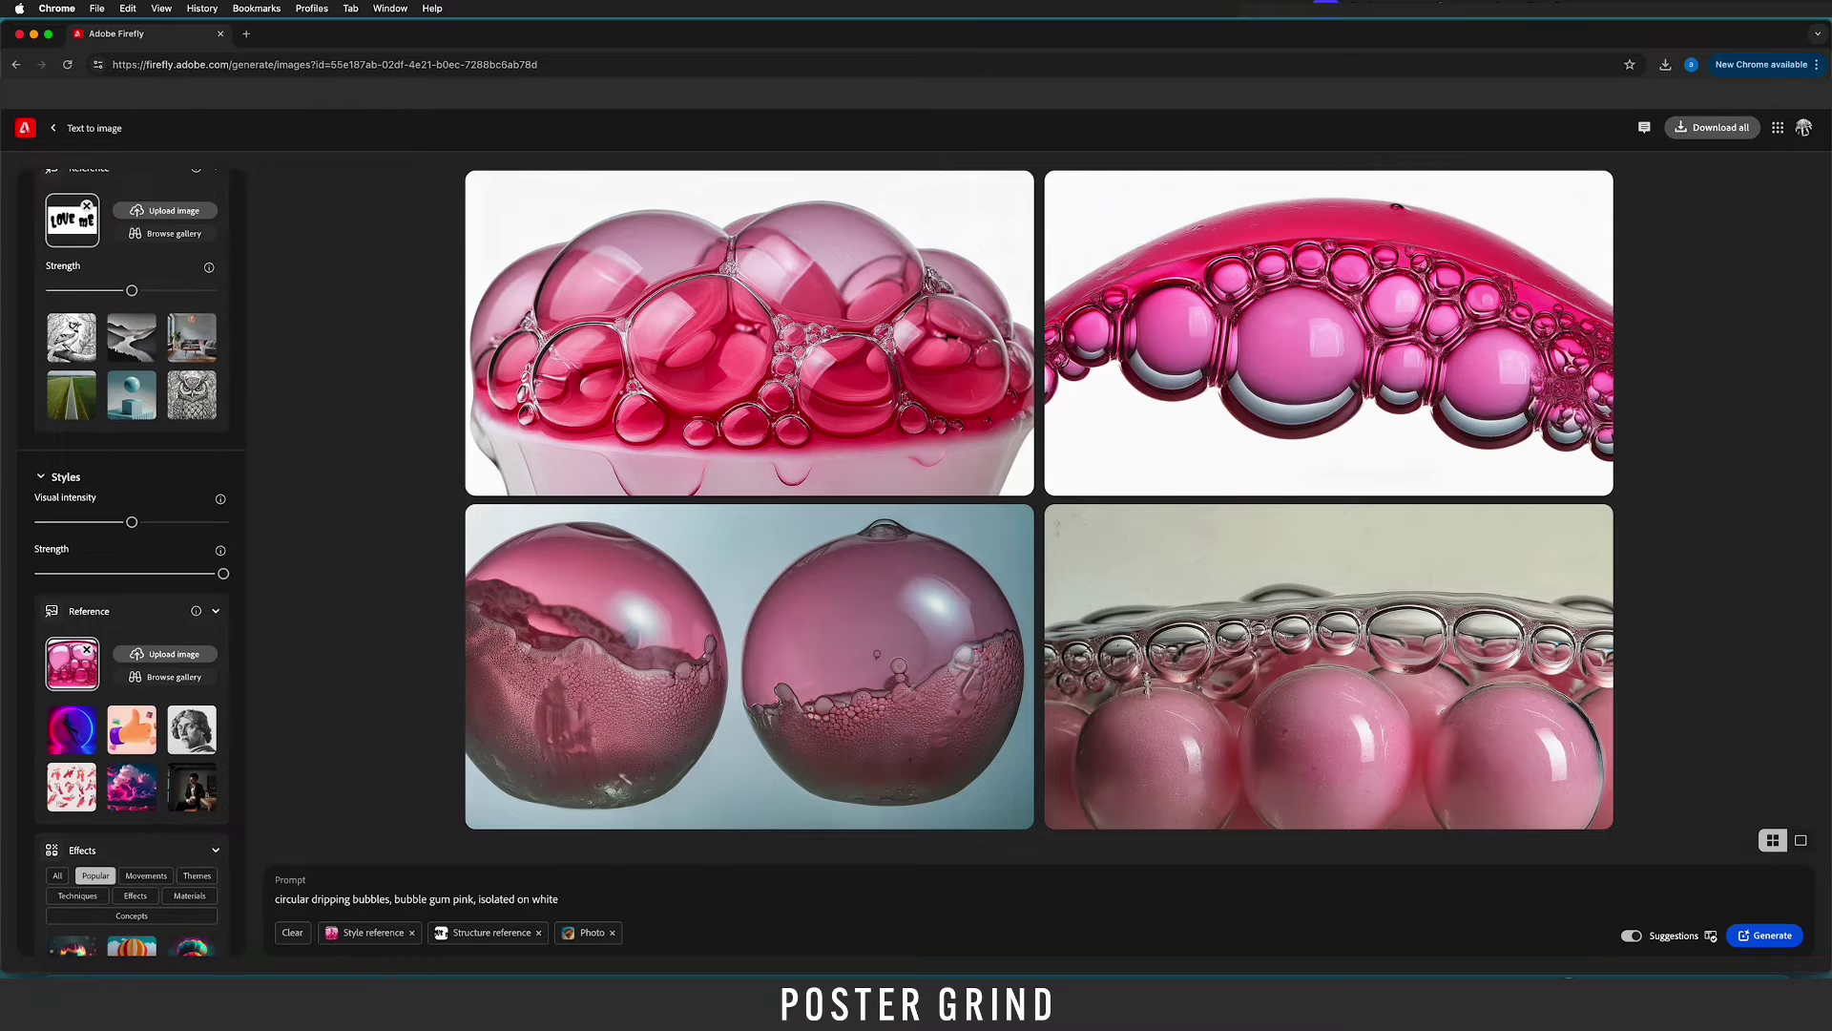
{"action": "scroll", "coordinate": [131, 563], "scroll_direction": "up", "scroll_amount": 1}
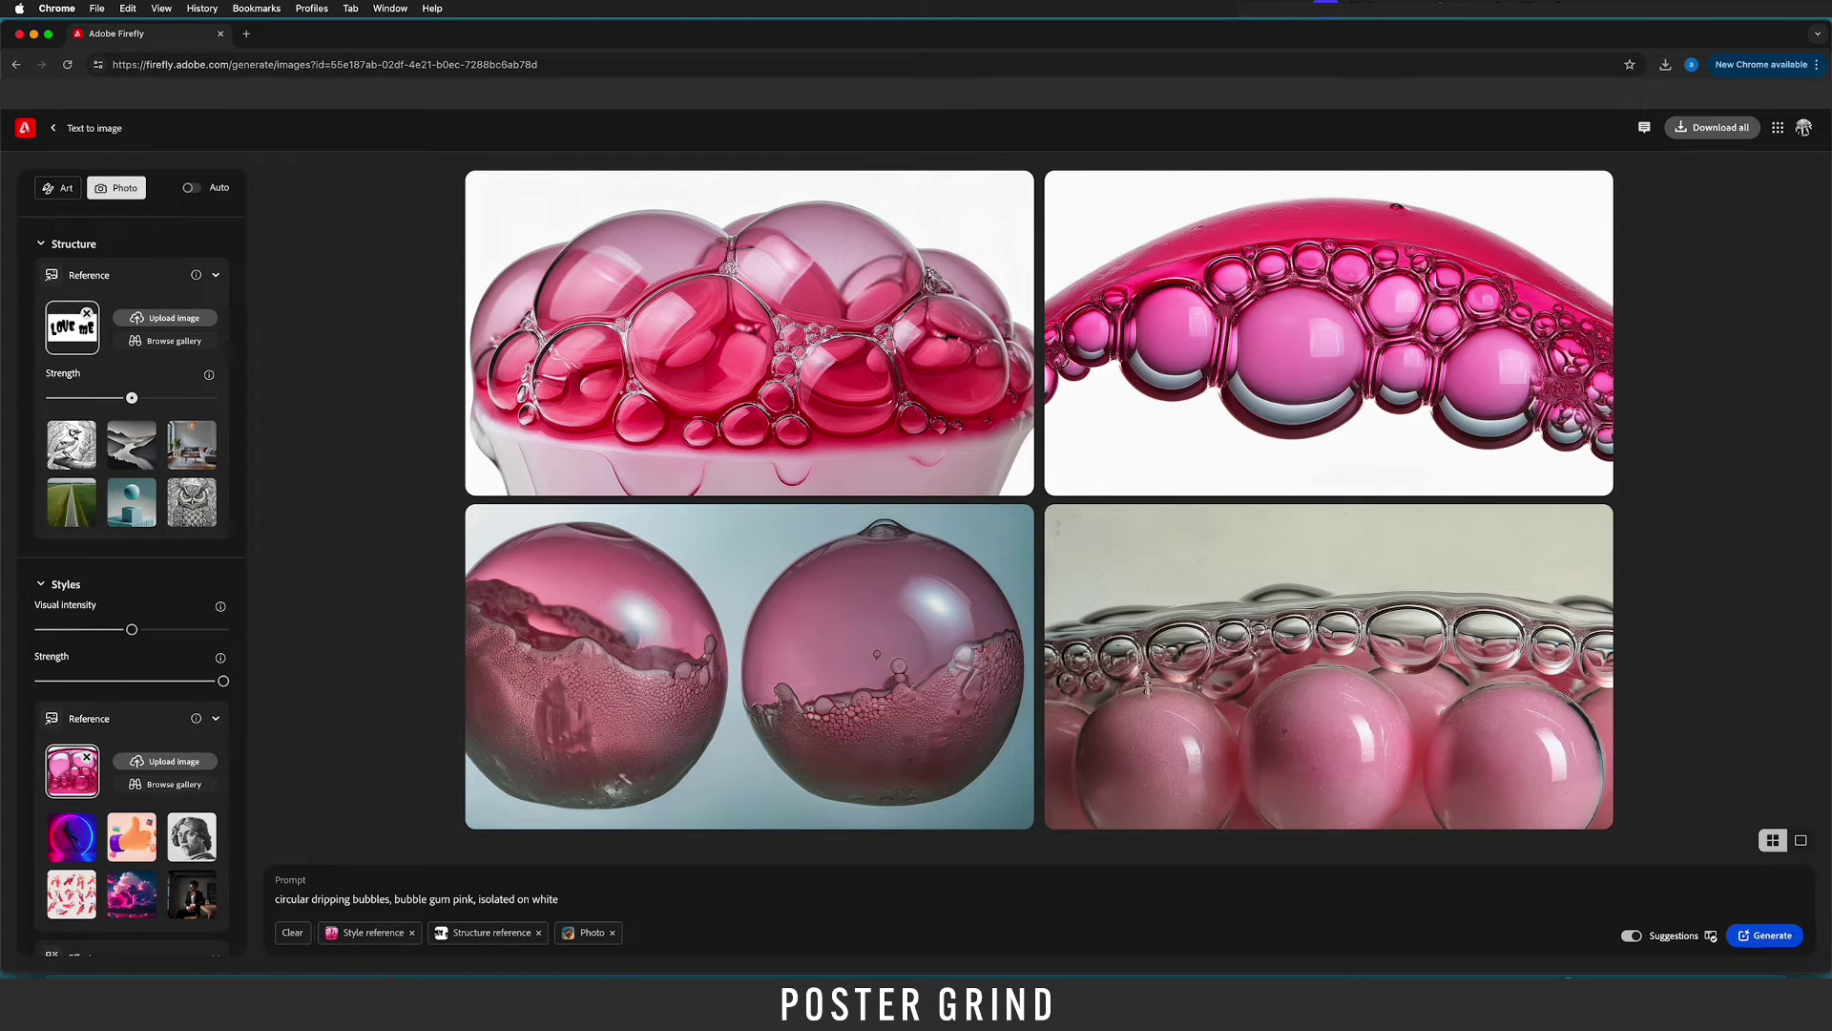
Raise Structure Strength to near maximum so results follow the LOVE ME shape.
{"action": "left_click_drag", "start_coordinate": [132, 398], "coordinate": [212, 398]}
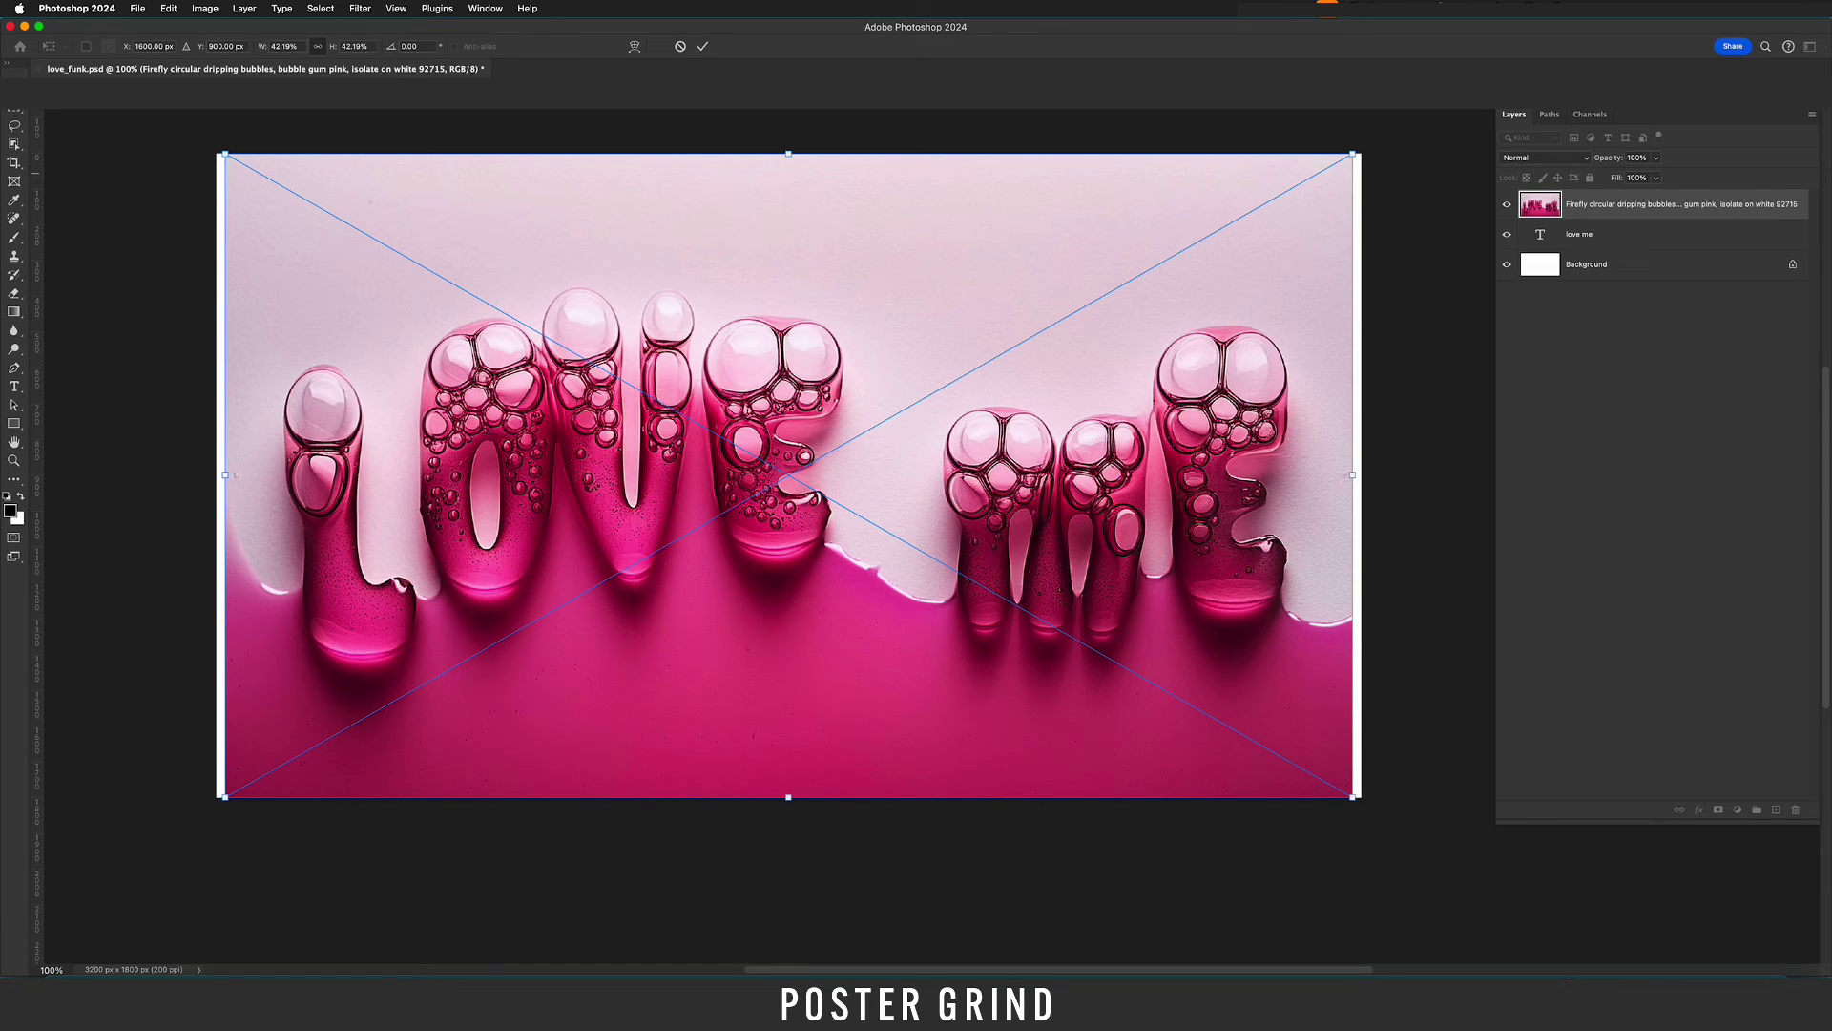
Scale the placed Firefly LOVE ME layer to about 44.6% to cover the canvas.
{"action": "mouse_move", "coordinate": [1353, 152]}
{"action": "left_mouse_down"}
{"action": "mouse_move", "coordinate": [1440, 114]}
{"action": "mouse_move", "coordinate": [1332, 165]}
{"action": "mouse_move", "coordinate": [1428, 111]}
{"action": "mouse_move", "coordinate": [1384, 135]}
{"action": "left_mouse_up"}
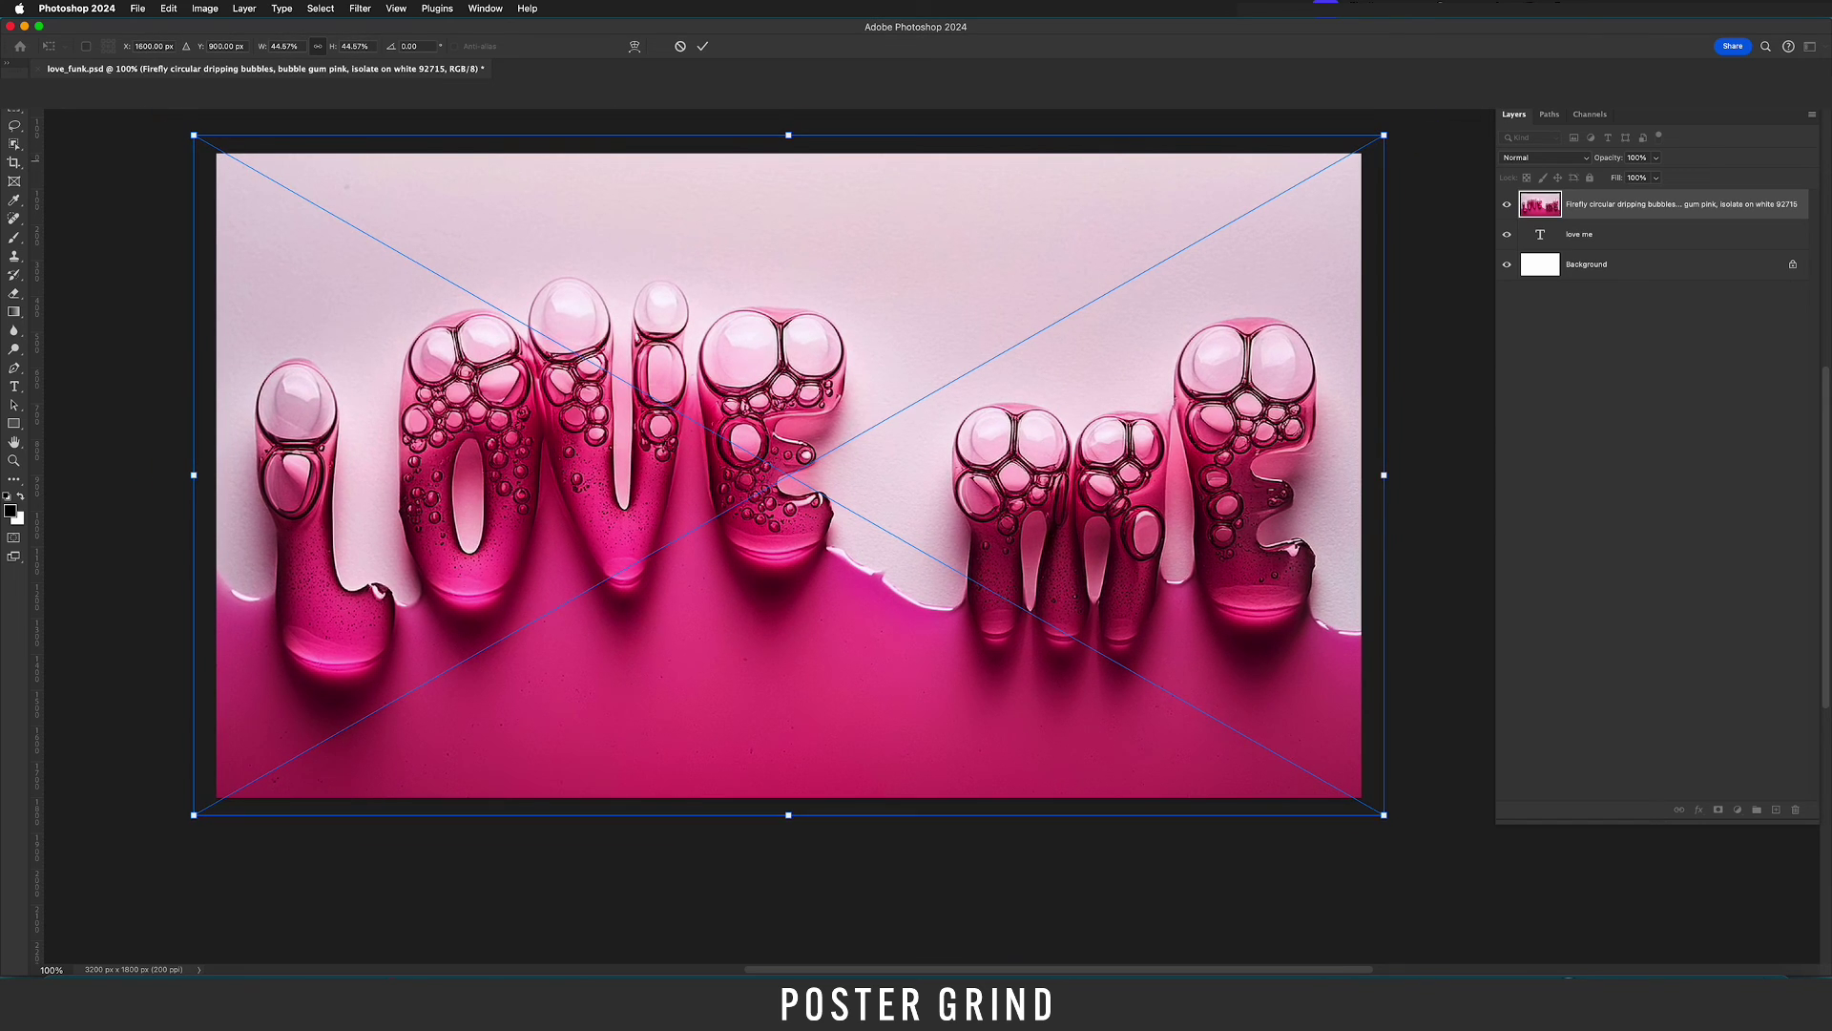